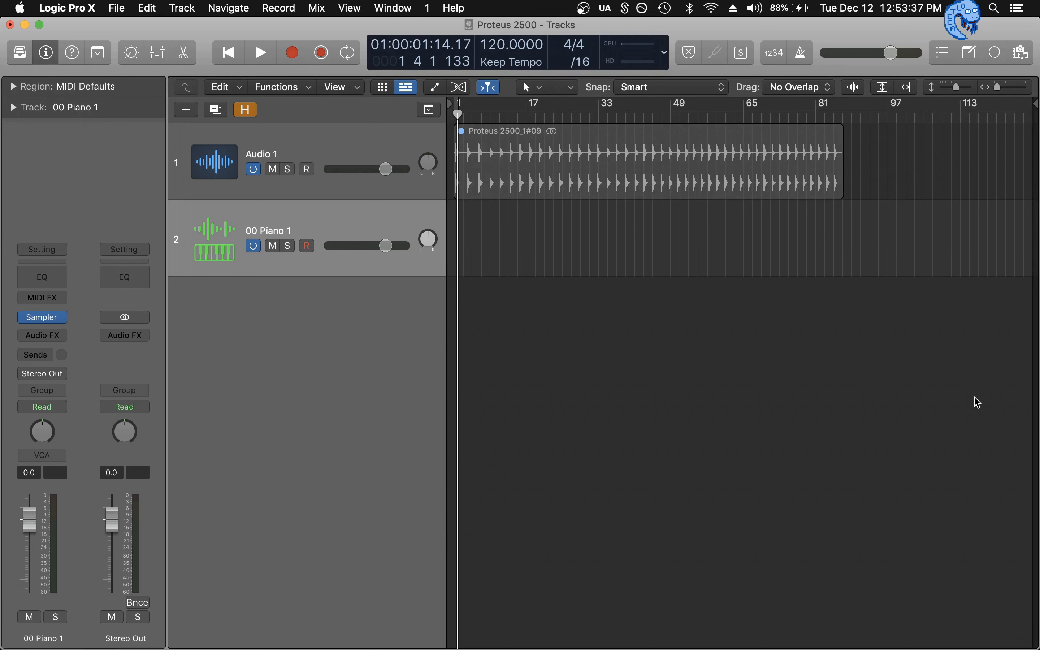
Create one External MIDI track with the External Instrument plug-in, MIDI destination USB MIDI Interface - 1, and audio Input 1 + 2.
{"action": "left_click", "coordinate": [191, 104]}
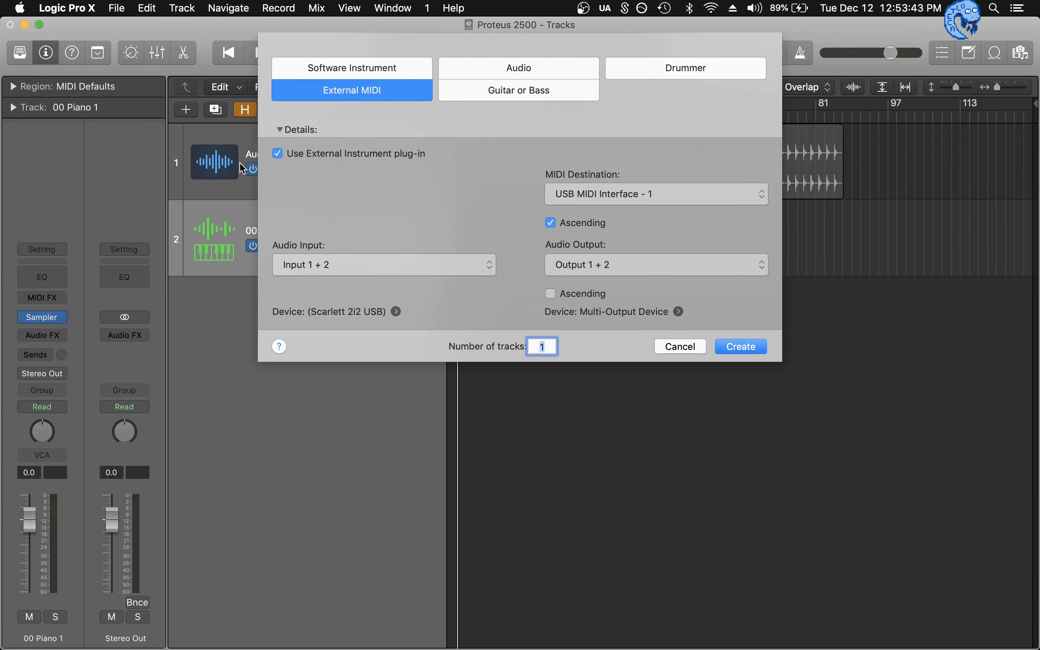
{"action": "left_click", "coordinate": [279, 153]}
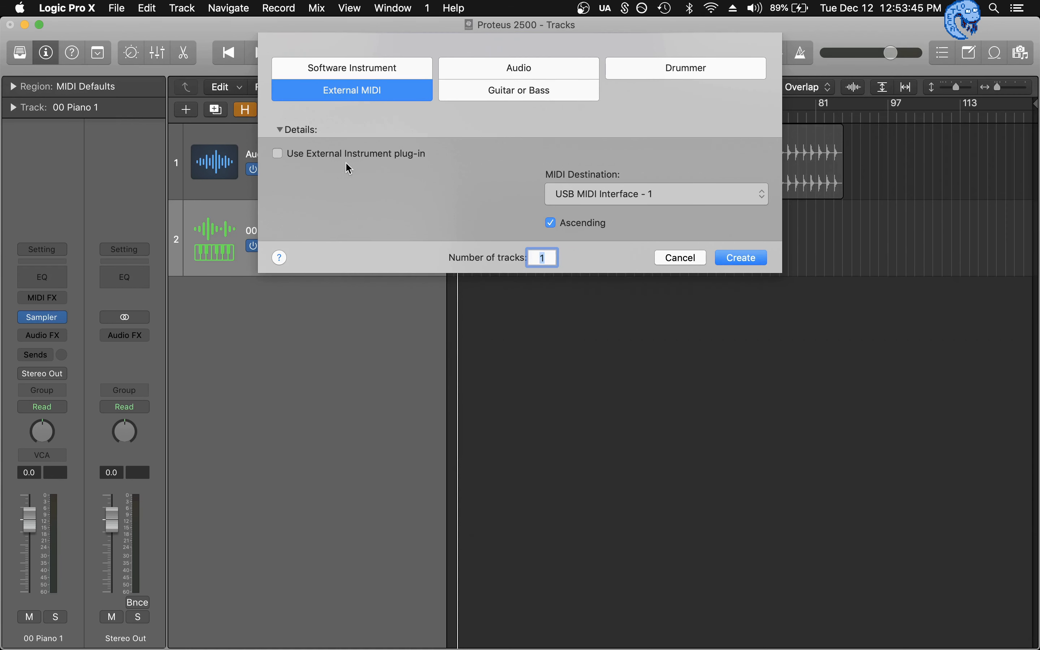
{"action": "left_click", "coordinate": [277, 154]}
{"action": "left_click", "coordinate": [601, 196]}
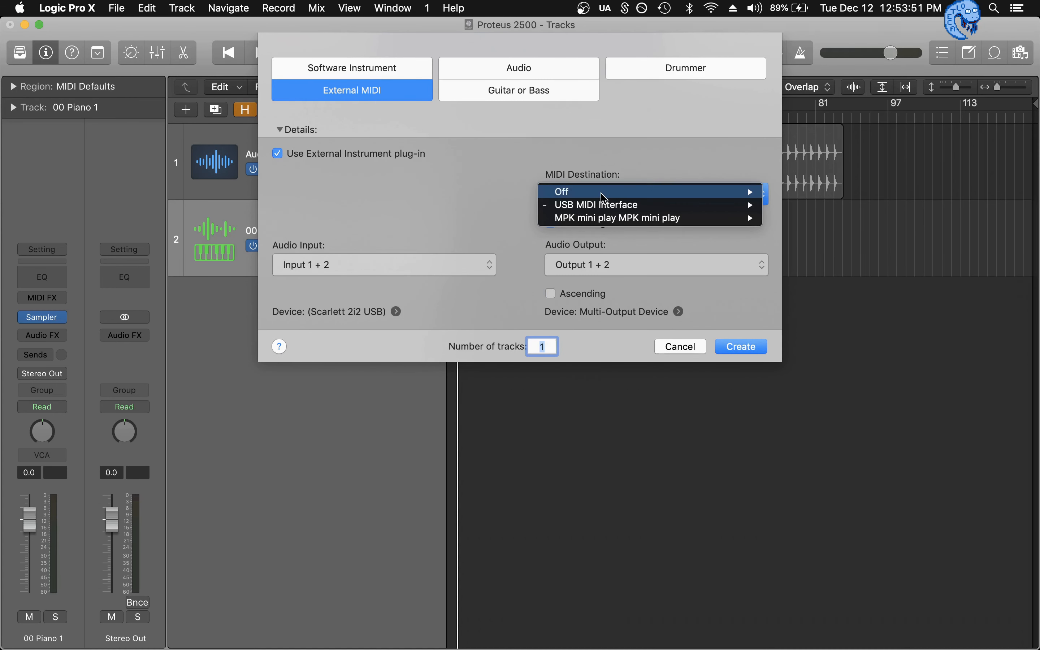
{"action": "mouse_move", "coordinate": [649, 207]}
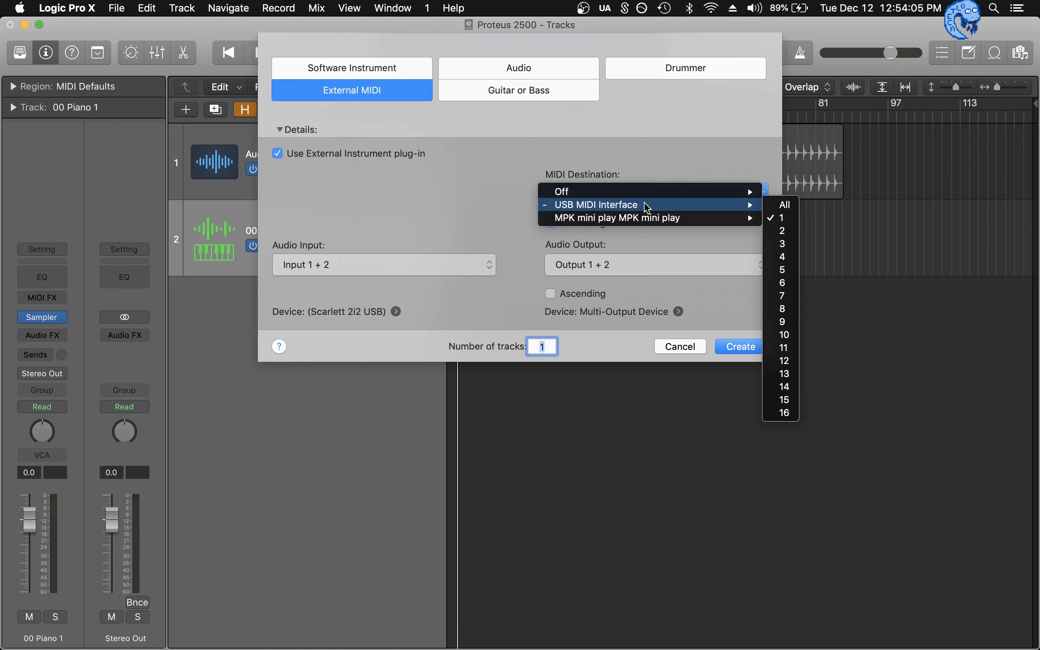
{"action": "left_click", "coordinate": [508, 210]}
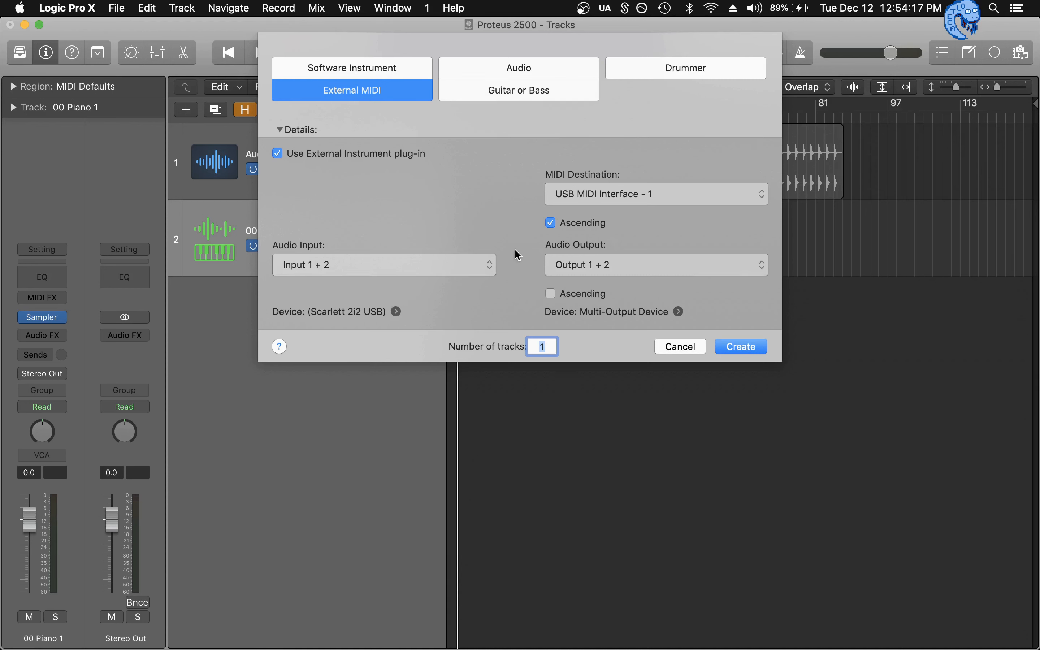
{"action": "left_click", "coordinate": [411, 264]}
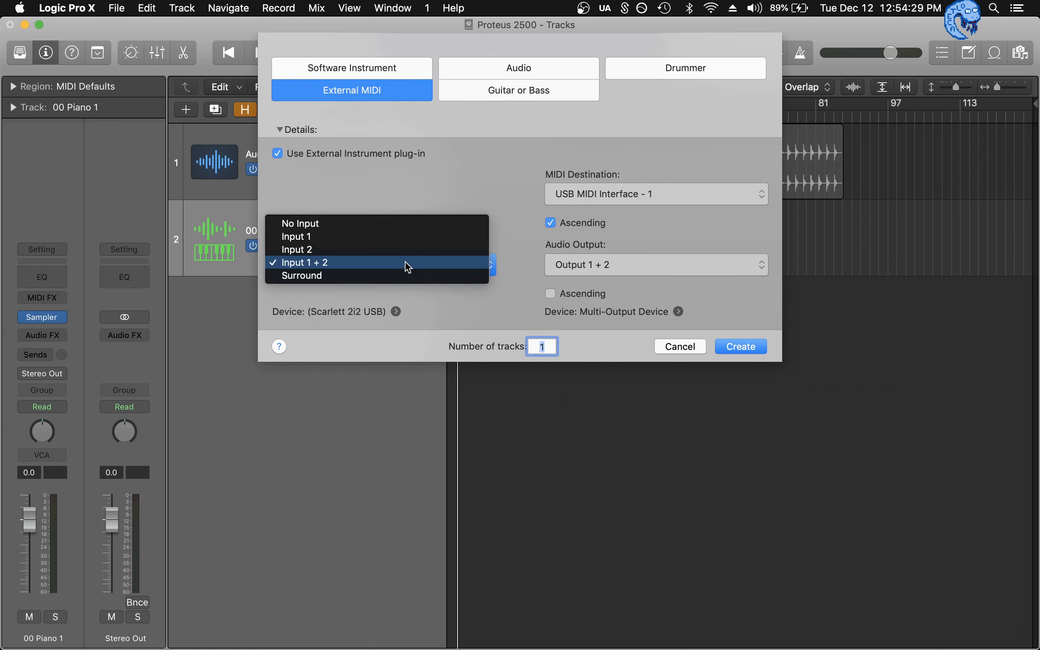
{"action": "left_click", "coordinate": [408, 267]}
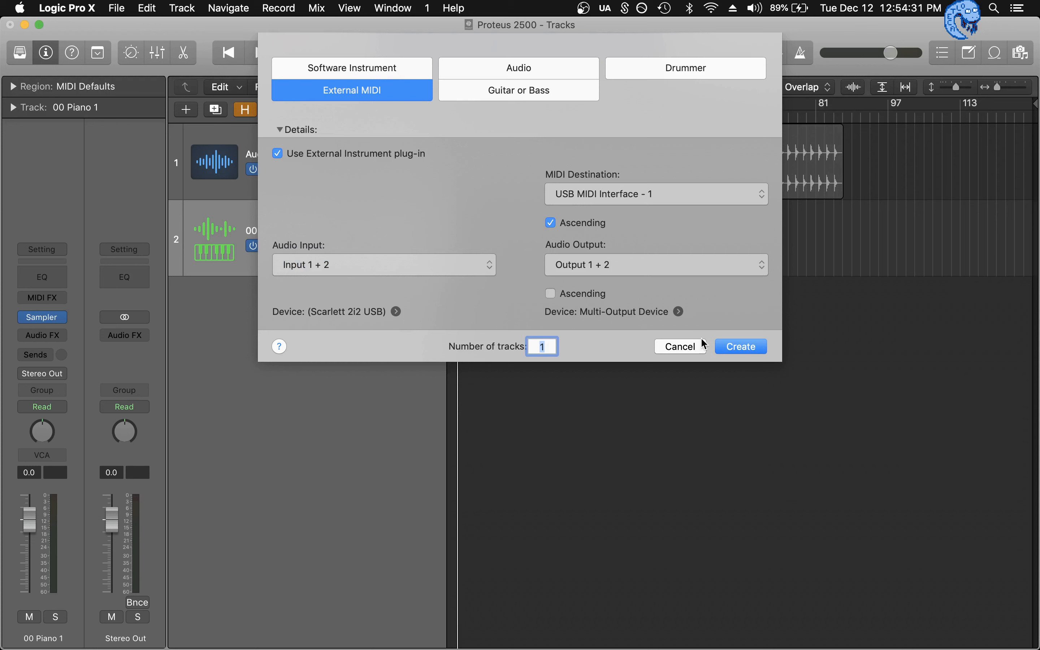
{"action": "left_click", "coordinate": [751, 353]}
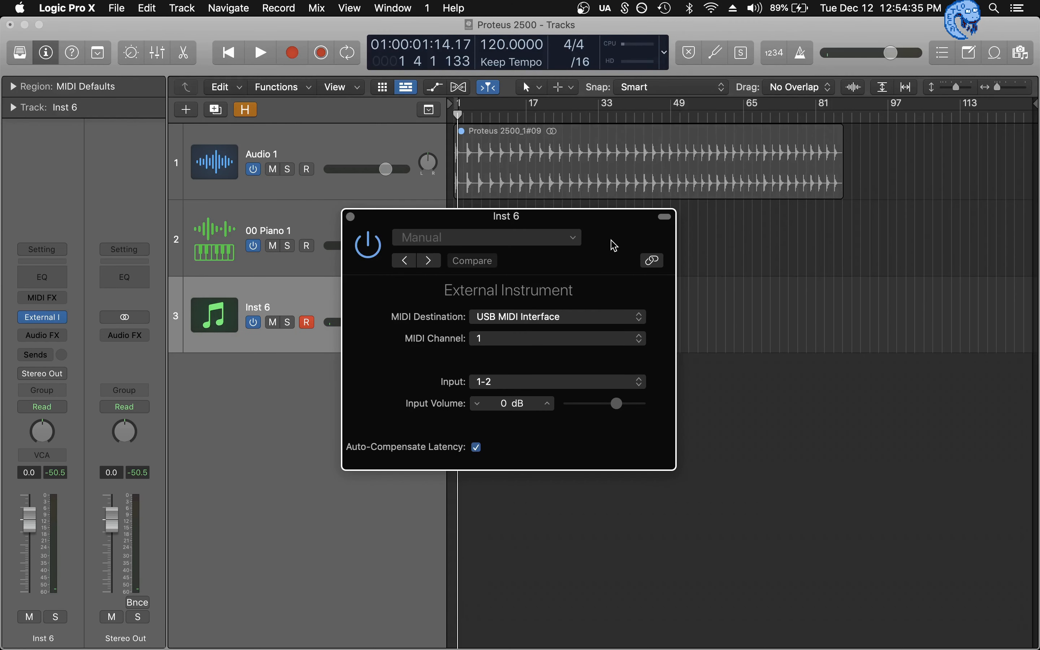
Review the MIDI channel choices of the new track's External Instrument and set the channel to All.
{"action": "left_click", "coordinate": [504, 339]}
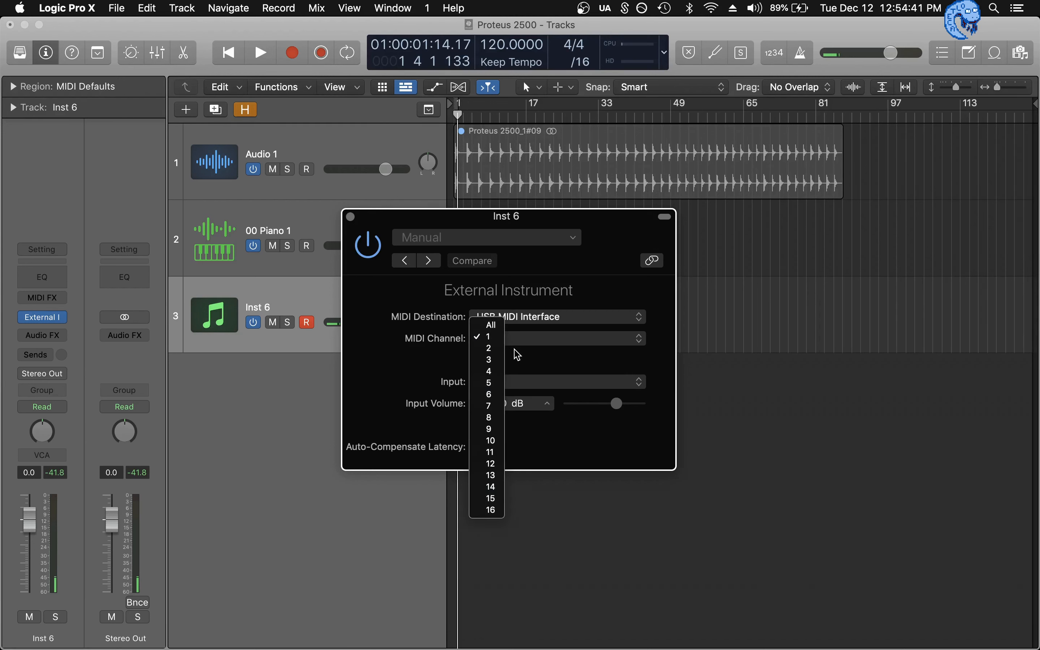
{"action": "left_click", "coordinate": [522, 360]}
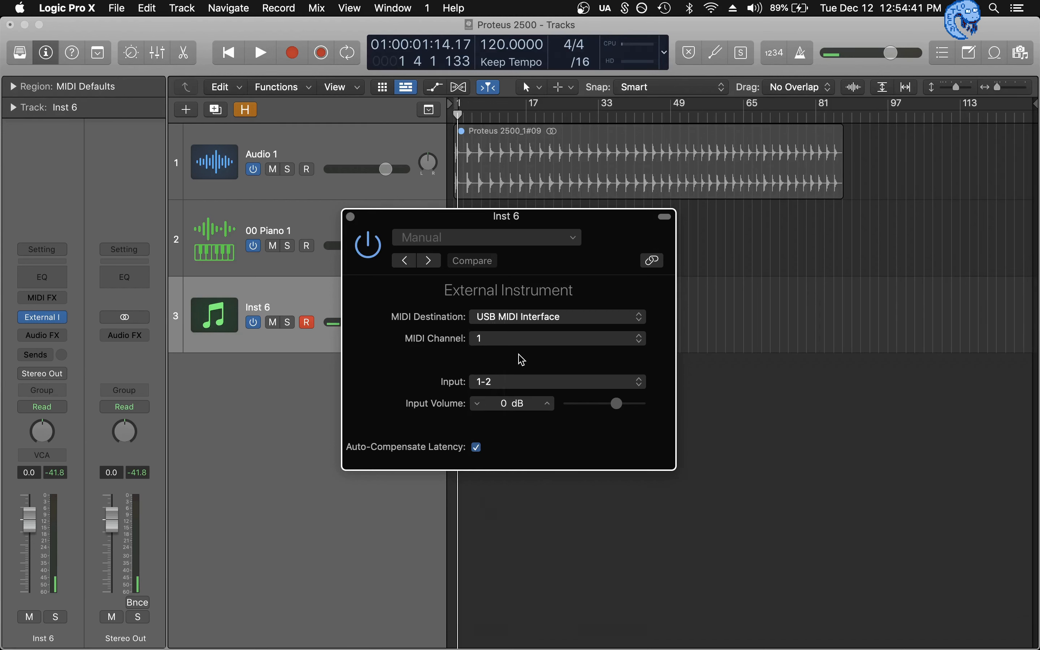
{"action": "left_click", "coordinate": [503, 341]}
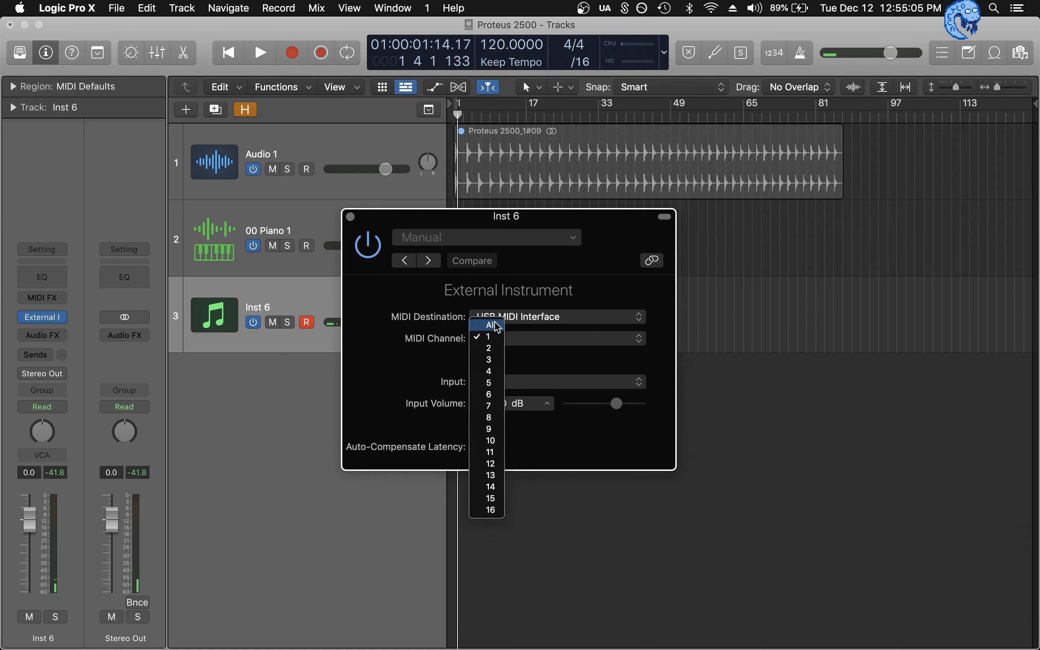
{"action": "left_click", "coordinate": [497, 327]}
{"action": "left_click", "coordinate": [532, 387]}
{"action": "left_click", "coordinate": [409, 369]}
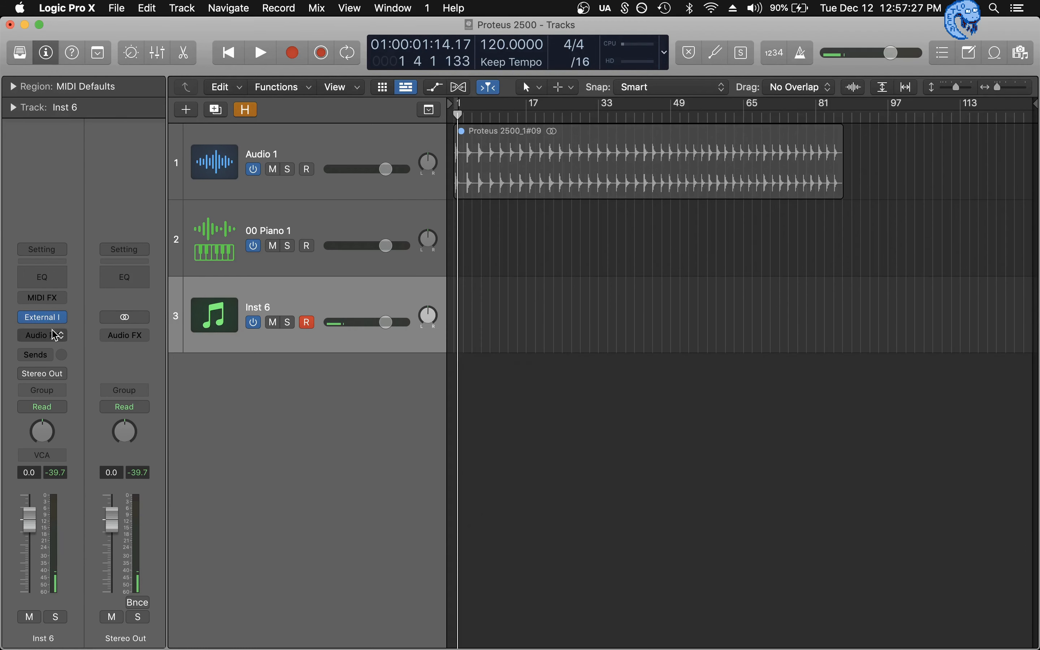
Insert the Auto Sampler audio effect on the Inst 6 track and reposition its window so all settings are visible.
{"action": "left_click", "coordinate": [51, 335]}
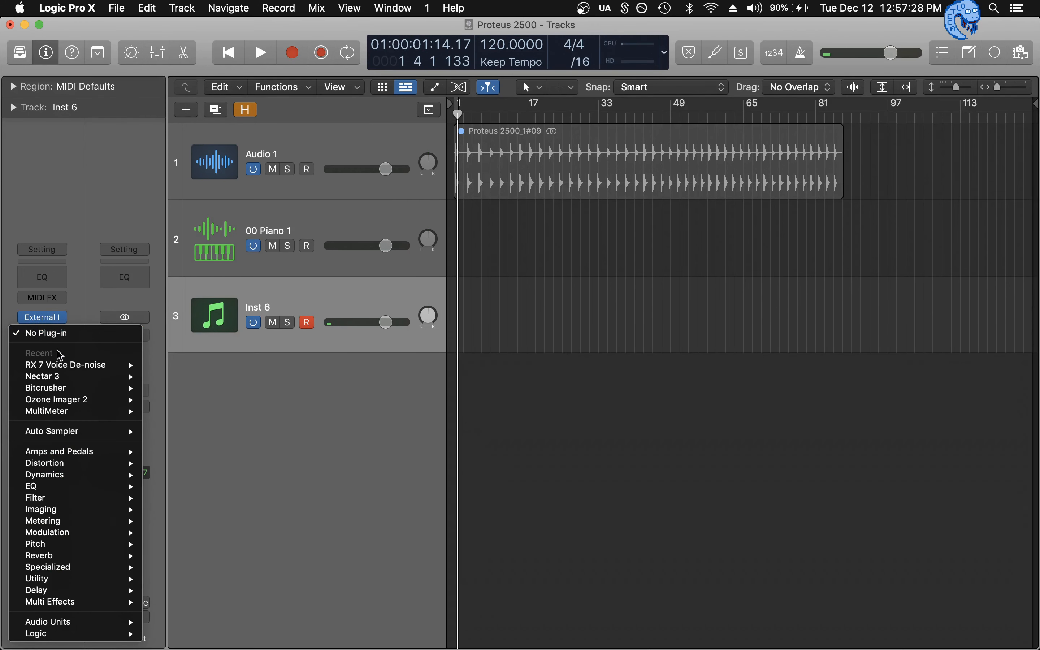
{"action": "left_click", "coordinate": [68, 434]}
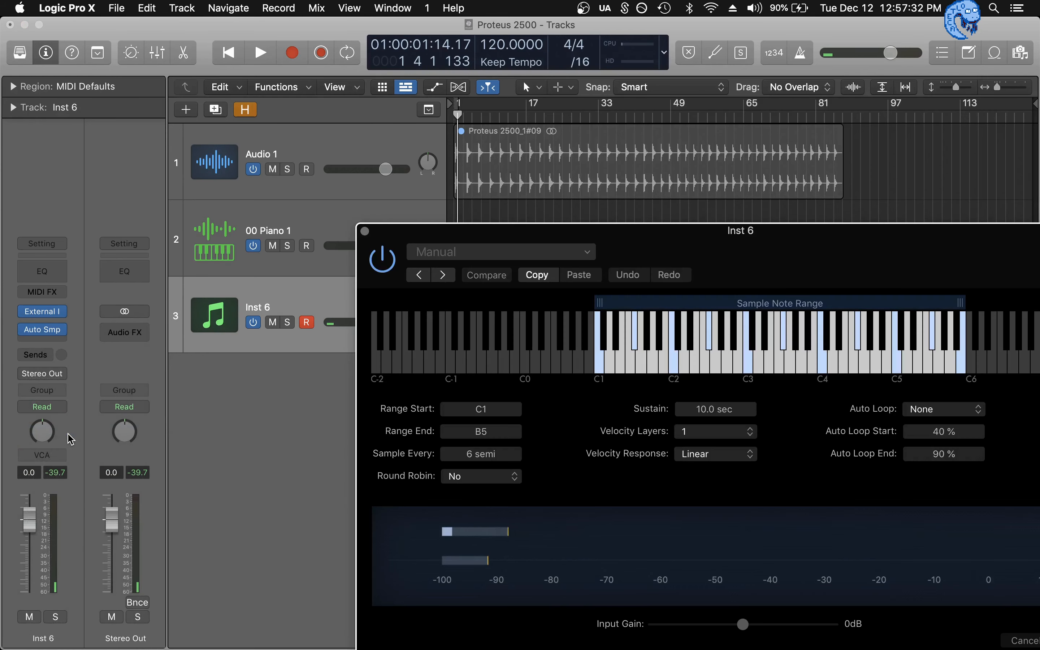
{"action": "left_click_drag", "start_coordinate": [800, 255], "coordinate": [565, 119]}
Set Auto Sampler's sample note range to start at F0 and end at B7.
{"action": "left_click_drag", "start_coordinate": [368, 169], "coordinate": [147, 170]}
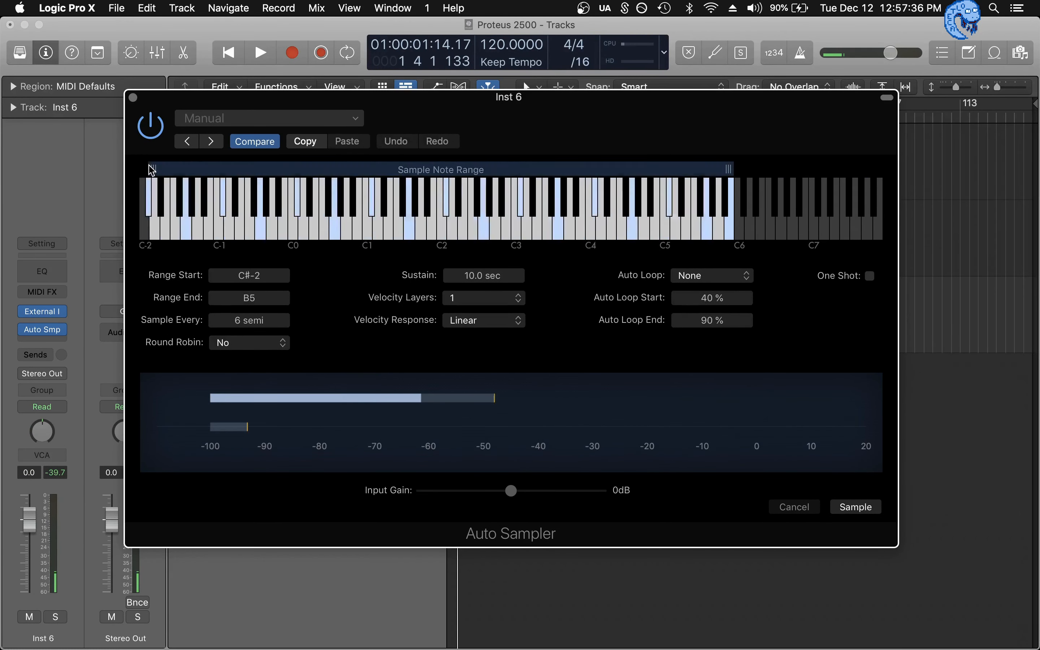
{"action": "left_click_drag", "start_coordinate": [728, 169], "coordinate": [908, 209]}
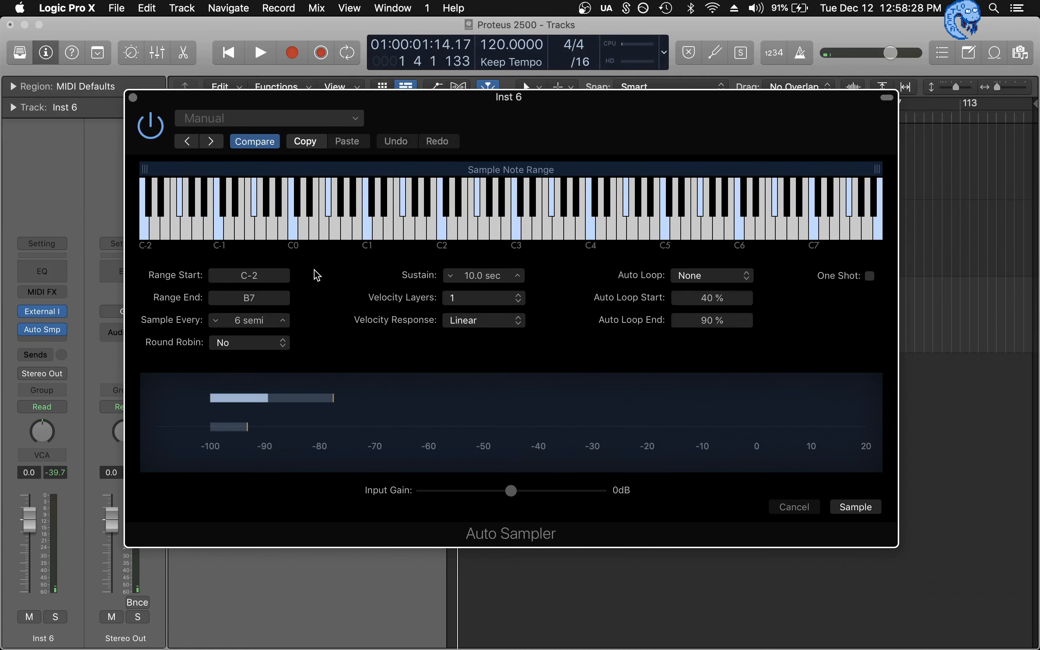
{"action": "mouse_move", "coordinate": [147, 168]}
{"action": "left_mouse_down"}
{"action": "mouse_move", "coordinate": [375, 190]}
{"action": "mouse_move", "coordinate": [318, 196]}
{"action": "mouse_move", "coordinate": [300, 219]}
{"action": "mouse_move", "coordinate": [353, 219]}
{"action": "mouse_move", "coordinate": [328, 218]}
{"action": "left_mouse_up"}
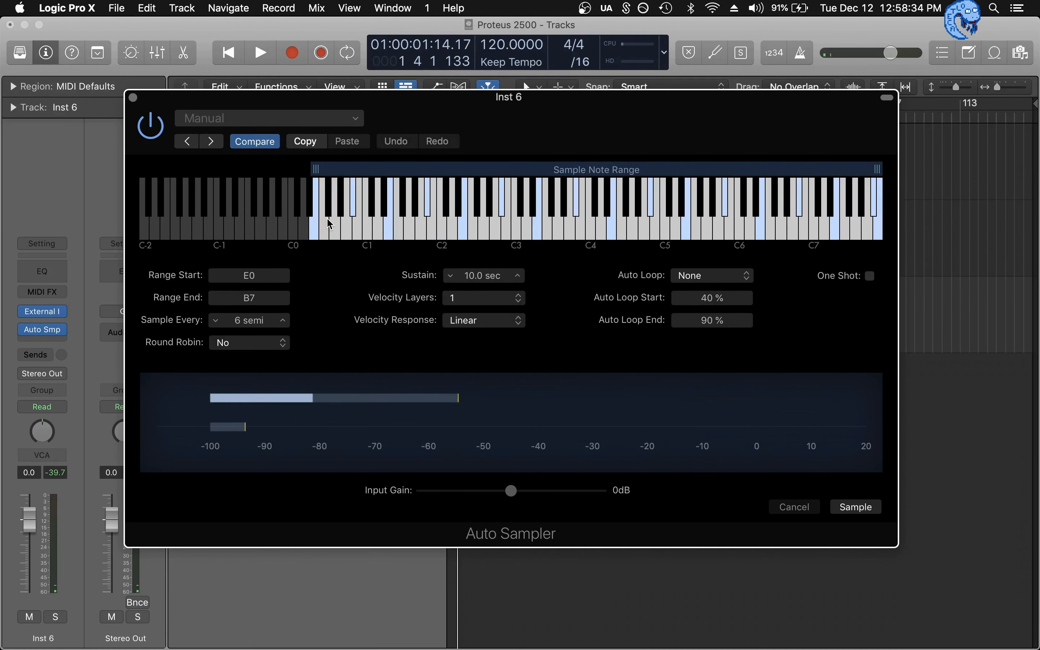
{"action": "left_click_drag", "start_coordinate": [317, 172], "coordinate": [321, 174]}
Audition notes across Auto Sampler's keyboard, inside and below the selected range, to check the external instrument's sound.
{"action": "mouse_move", "coordinate": [323, 217]}
{"action": "left_mouse_down"}
{"action": "mouse_move", "coordinate": [390, 215]}
{"action": "mouse_move", "coordinate": [490, 252]}
{"action": "left_mouse_up"}
{"action": "left_click_drag", "start_coordinate": [586, 221], "coordinate": [464, 208]}
{"action": "left_click_drag", "start_coordinate": [369, 216], "coordinate": [192, 201]}
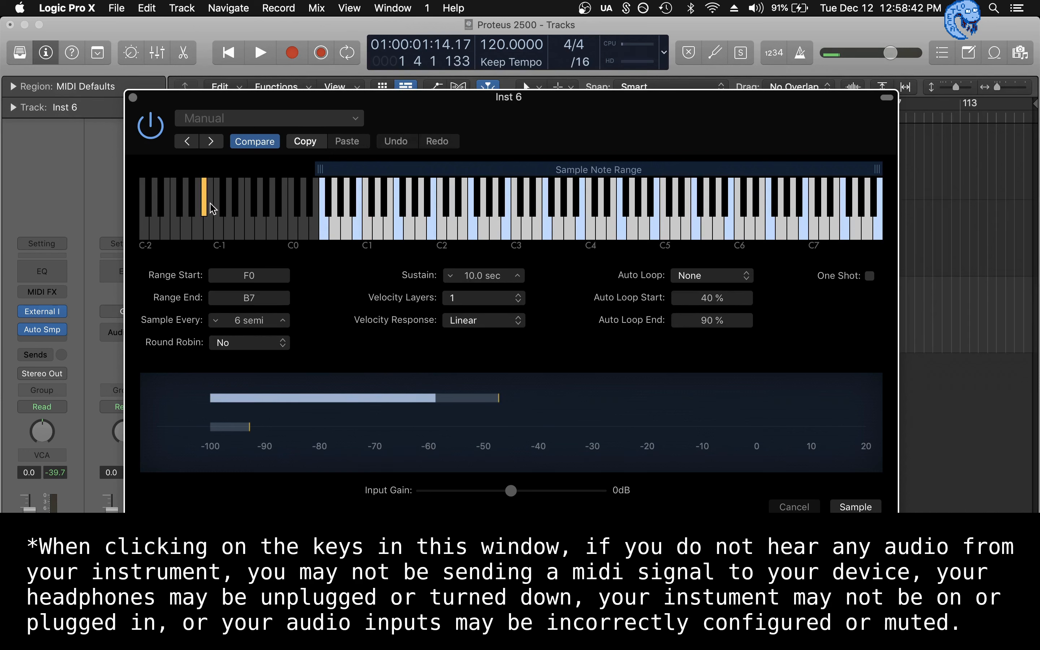
{"action": "mouse_move", "coordinate": [790, 205]}
{"action": "left_mouse_down"}
{"action": "mouse_move", "coordinate": [916, 200]}
{"action": "mouse_move", "coordinate": [325, 210]}
{"action": "left_mouse_up"}
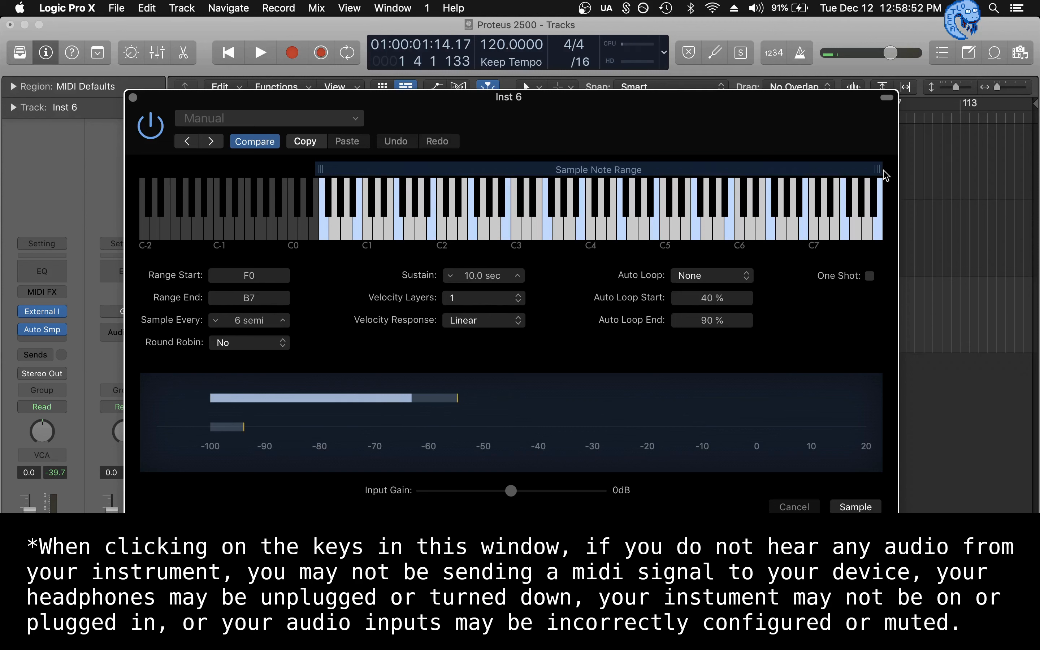
Shorten the sample note range to end at F6 and audition keys at its upper edge and downwards.
{"action": "left_click_drag", "start_coordinate": [882, 175], "coordinate": [766, 177]}
{"action": "left_click", "coordinate": [768, 226]}
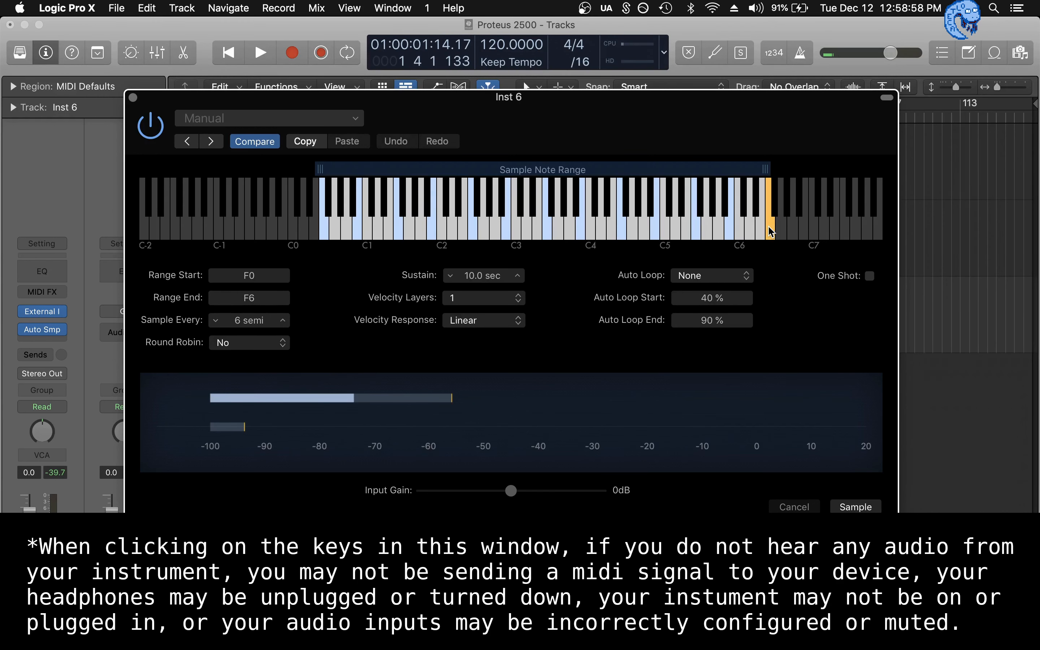
{"action": "left_click", "coordinate": [552, 219]}
{"action": "left_click_drag", "start_coordinate": [550, 216], "coordinate": [281, 228]}
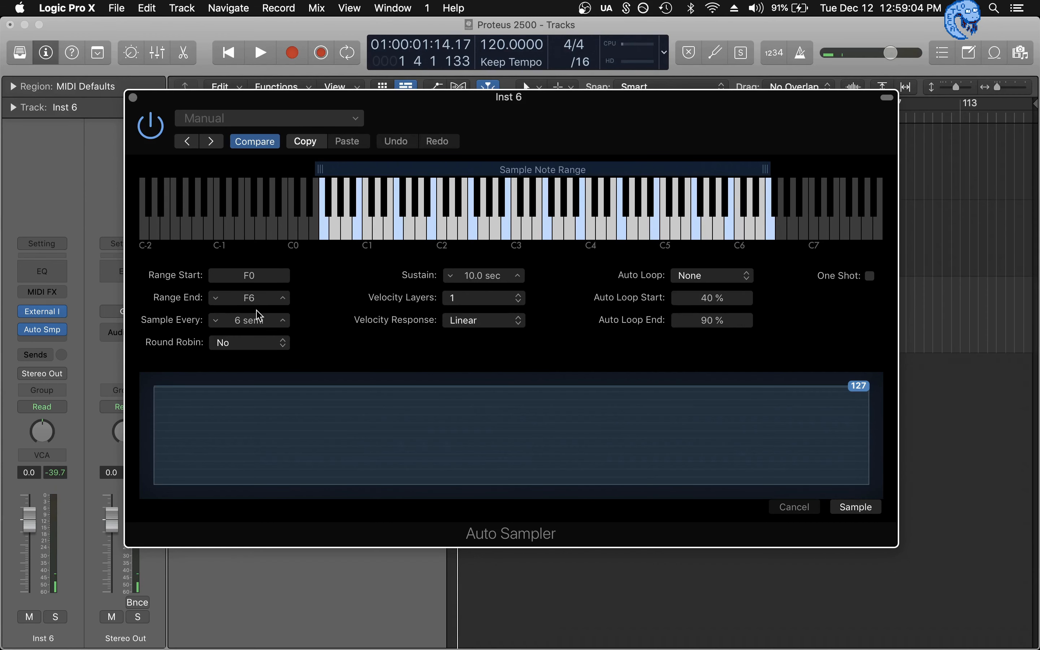
Set Auto Sampler to sample every 1 semitone.
{"action": "left_click_drag", "start_coordinate": [256, 320], "coordinate": [257, 330]}
{"action": "double_click", "coordinate": [260, 320]}
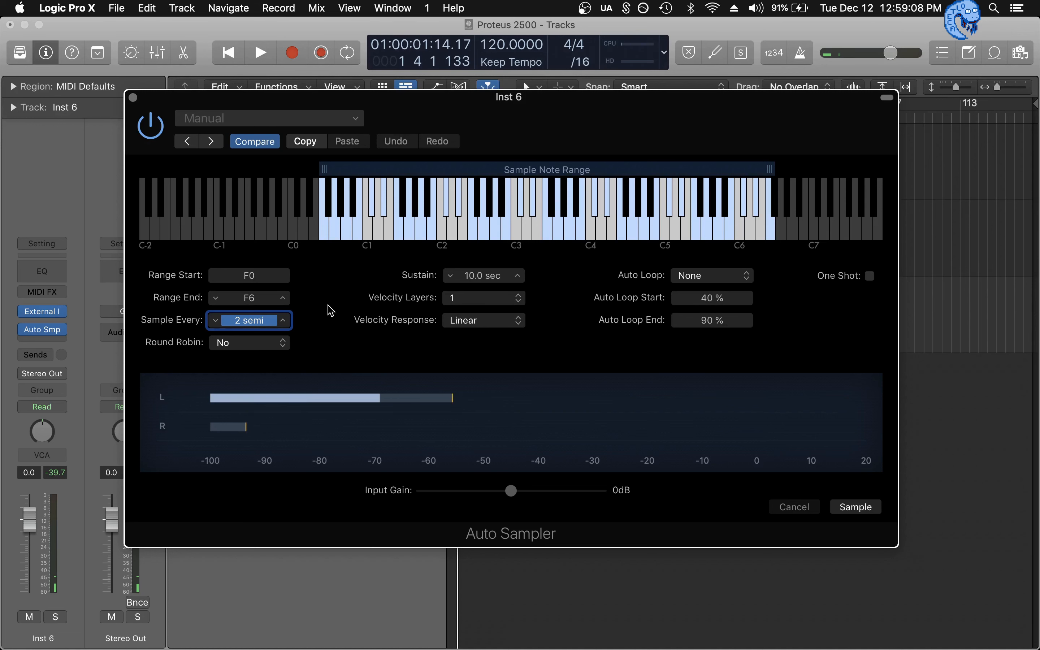
{"action": "type", "text": "1"}
{"action": "key", "text": "Return"}
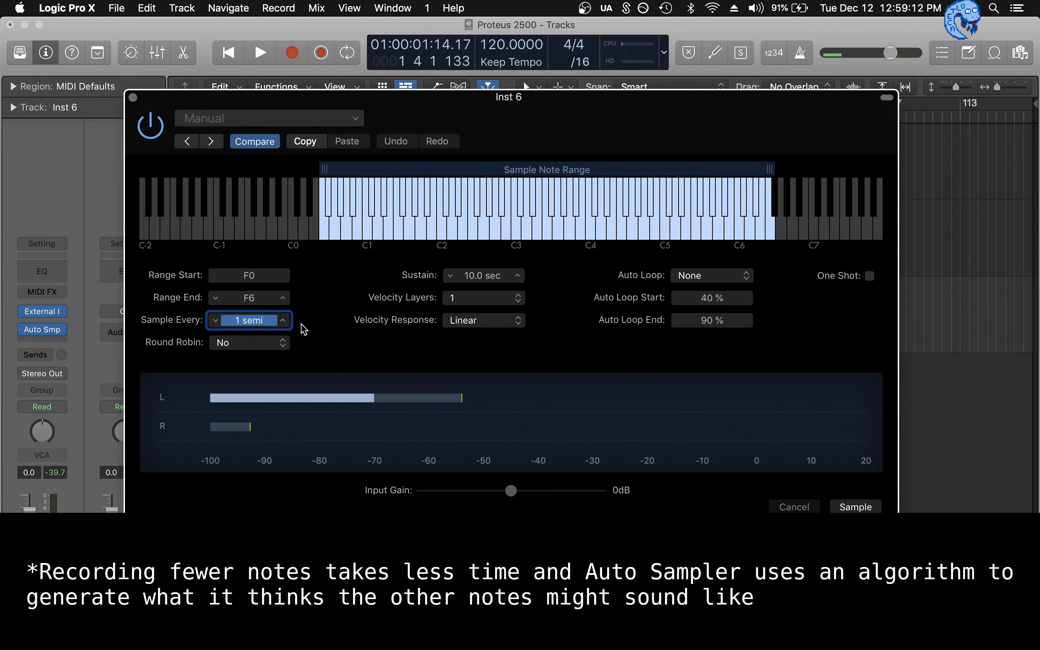
Try Round Robin counts of 4 and 8, and return the option to No.
{"action": "left_click", "coordinate": [276, 343]}
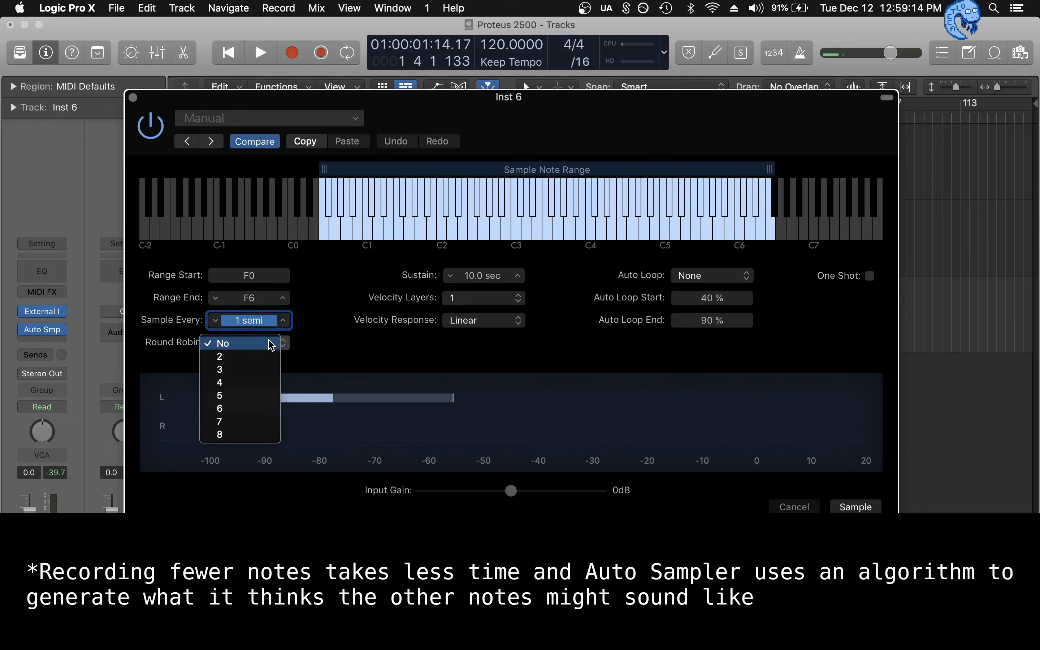
{"action": "left_click", "coordinate": [240, 383]}
{"action": "left_click", "coordinate": [247, 344]}
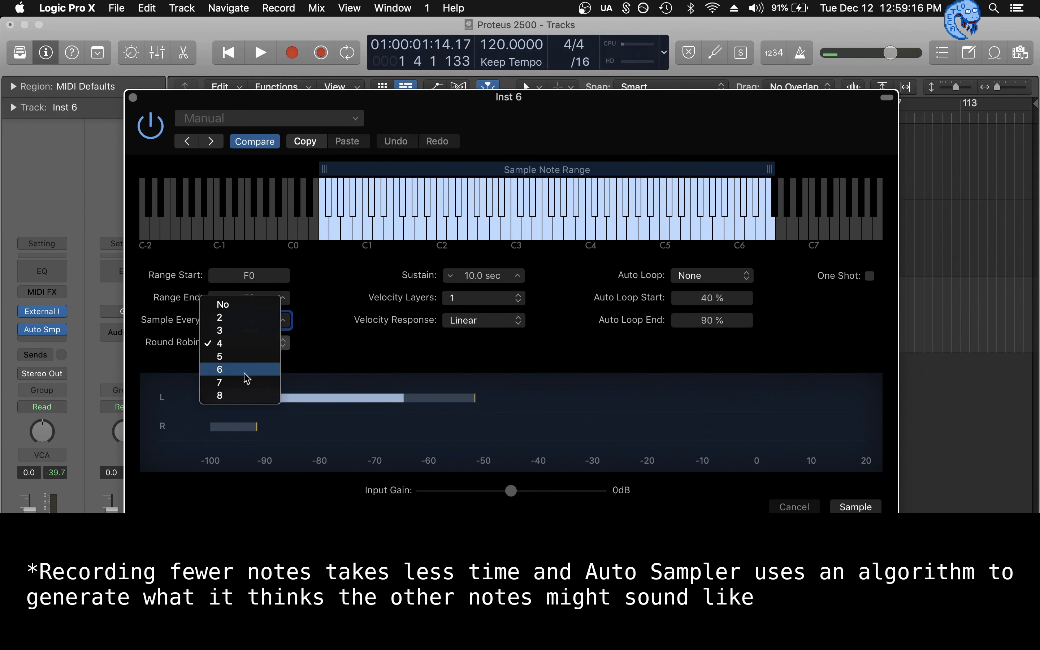
{"action": "left_click", "coordinate": [235, 395]}
{"action": "left_click", "coordinate": [255, 349]}
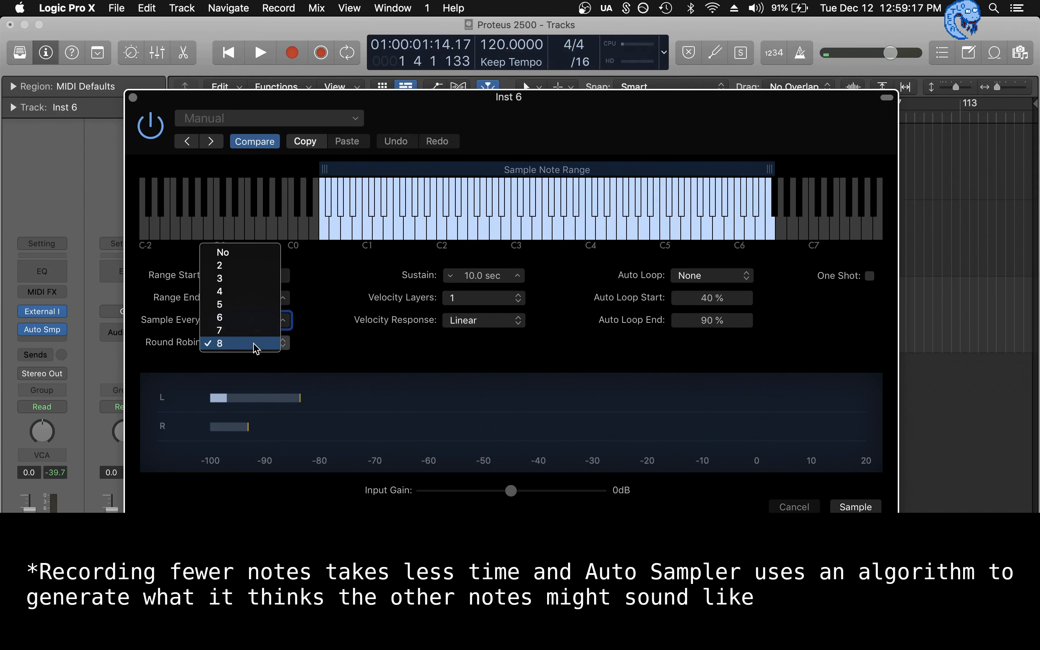
{"action": "left_click", "coordinate": [248, 252]}
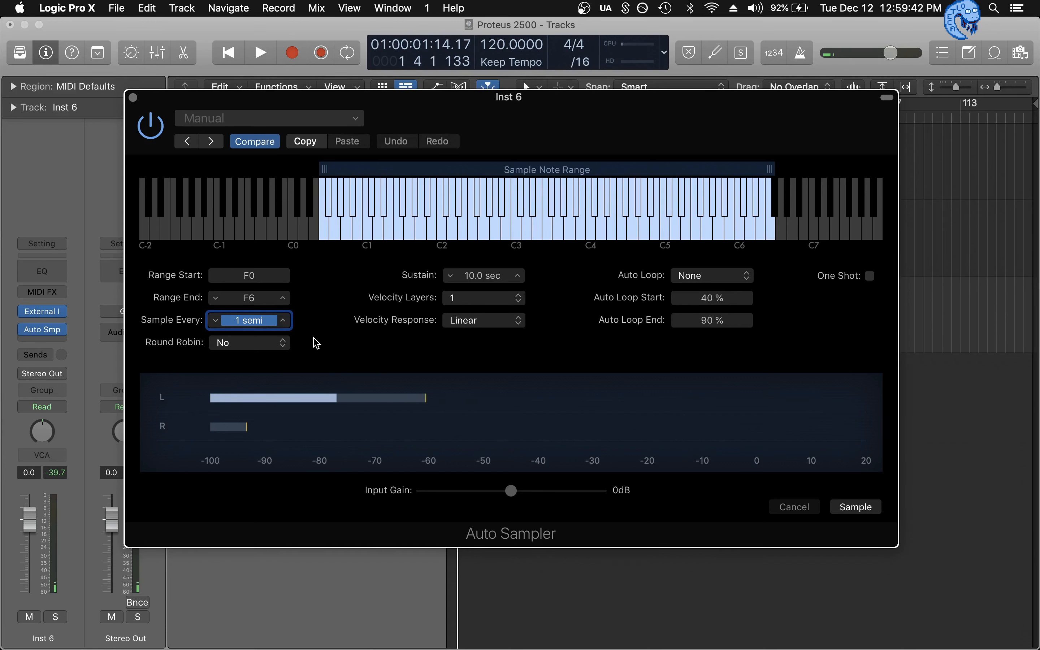
Examine the available Velocity Layers and Velocity Response options in Auto Sampler.
{"action": "left_click", "coordinate": [472, 301]}
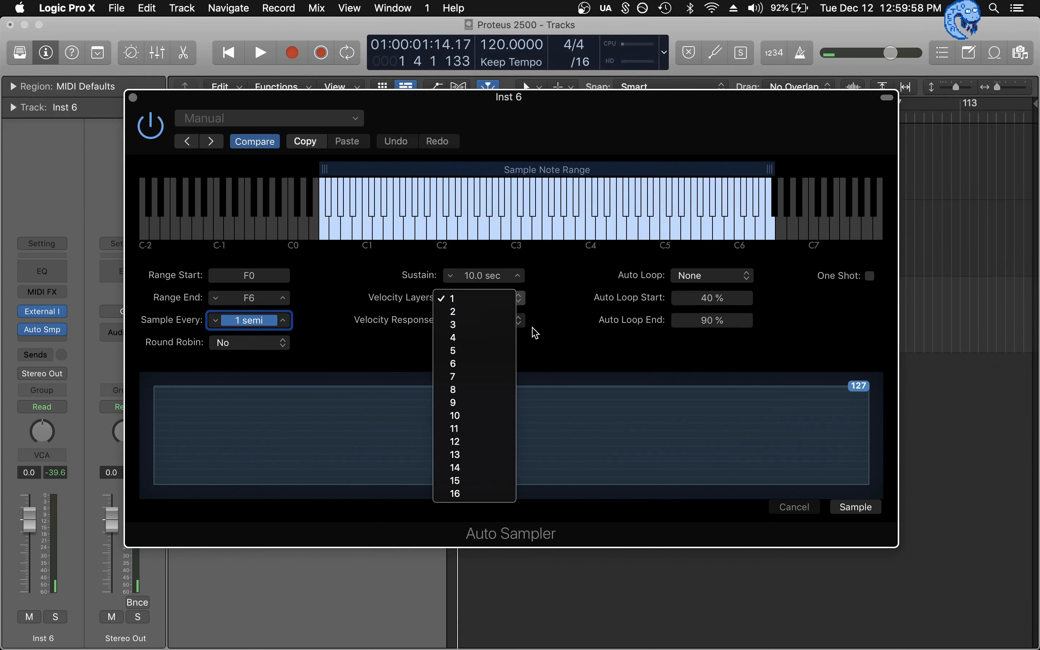
{"action": "left_click", "coordinate": [564, 341]}
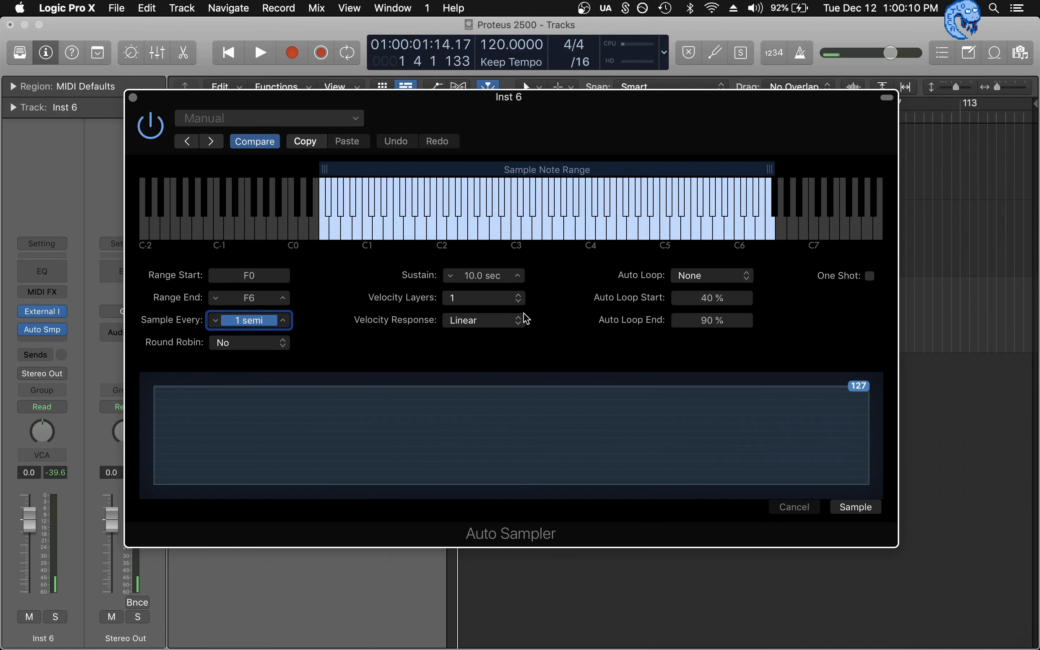
{"action": "left_click", "coordinate": [519, 323]}
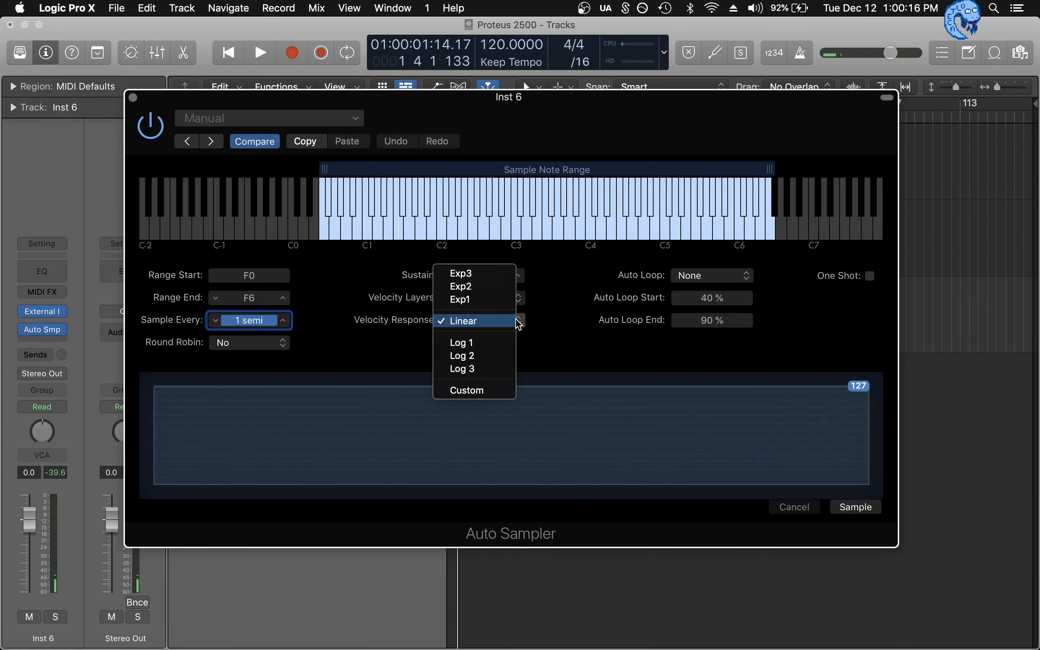
{"action": "left_click", "coordinate": [568, 347]}
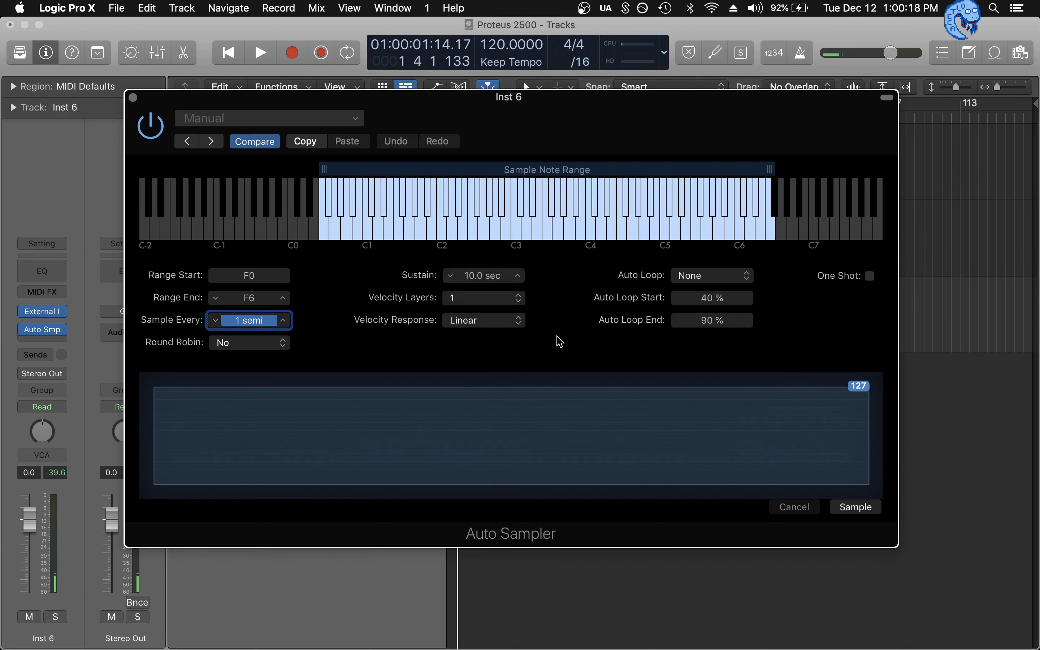
{"action": "left_click", "coordinate": [515, 323]}
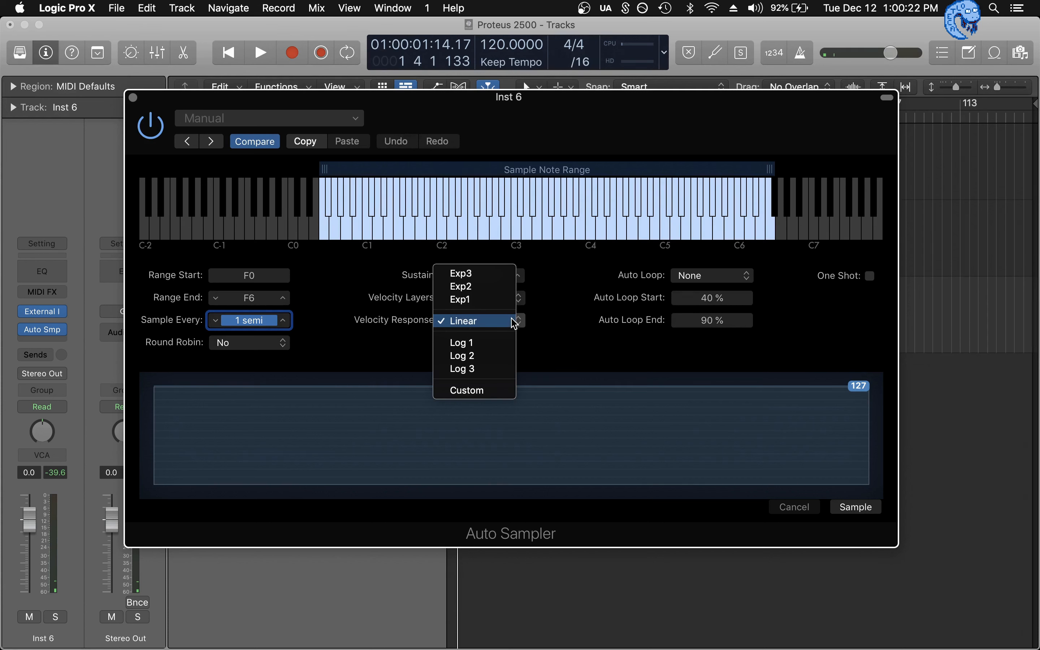
{"action": "left_click", "coordinate": [545, 323]}
{"action": "left_click", "coordinate": [514, 302]}
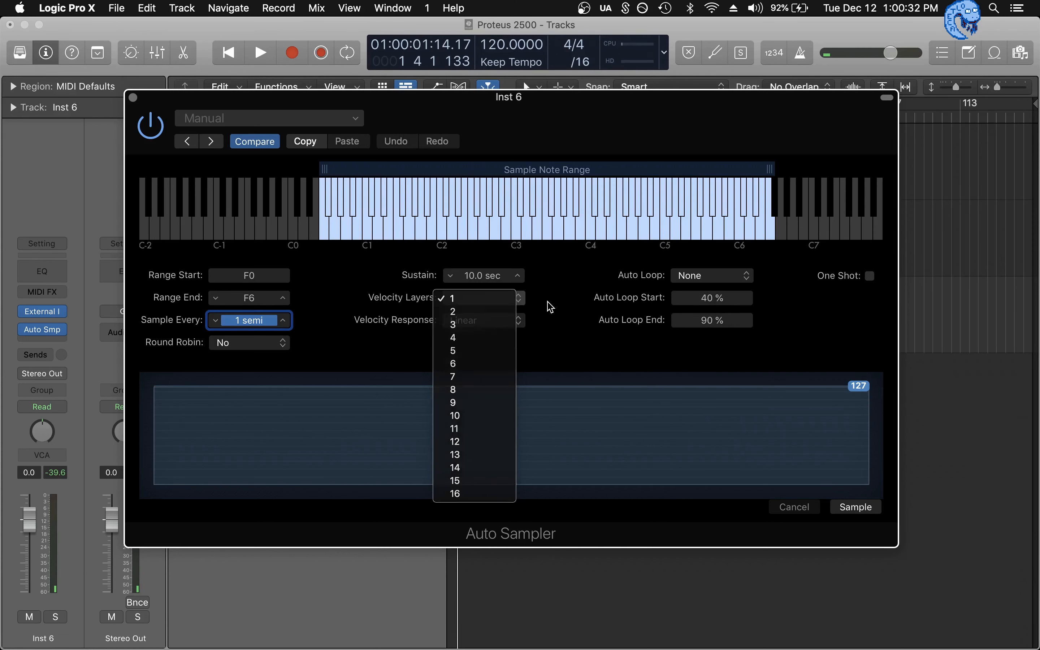
{"action": "left_click", "coordinate": [550, 305]}
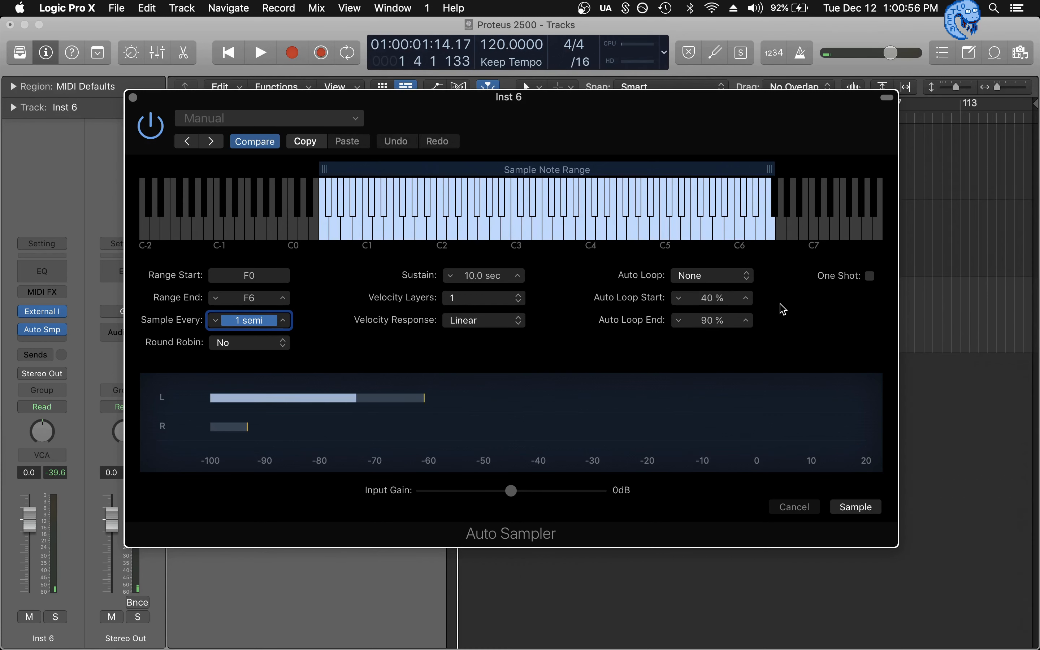
{"action": "mouse_move", "coordinate": [521, 299]}
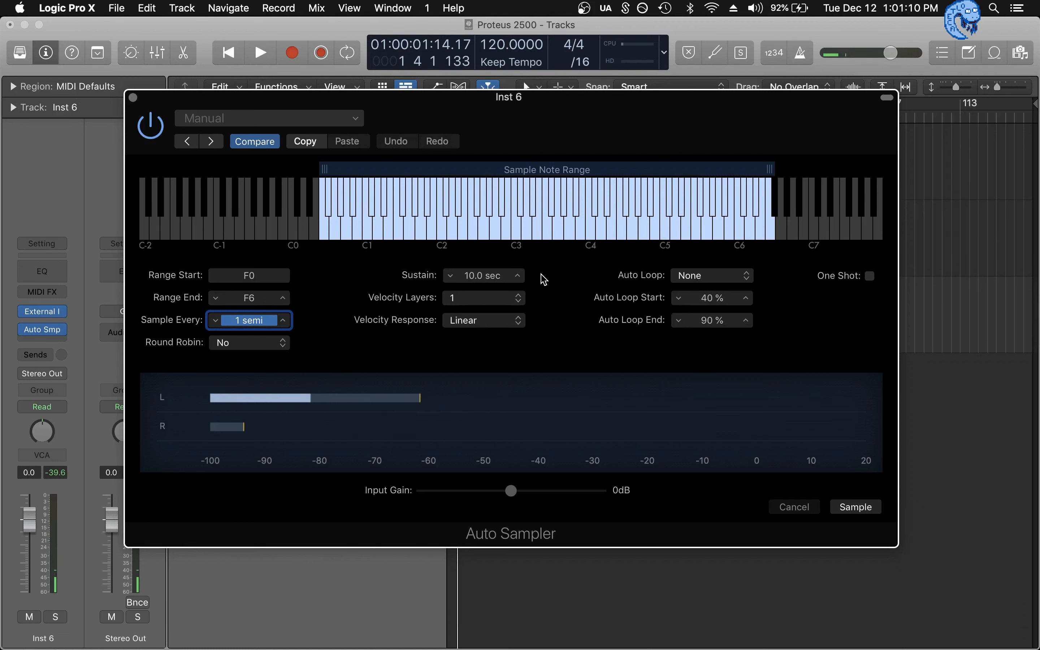
Turn One Shot on and back off, and raise the Auto Sampler sustain to 10.3 sec.
{"action": "left_click", "coordinate": [870, 276]}
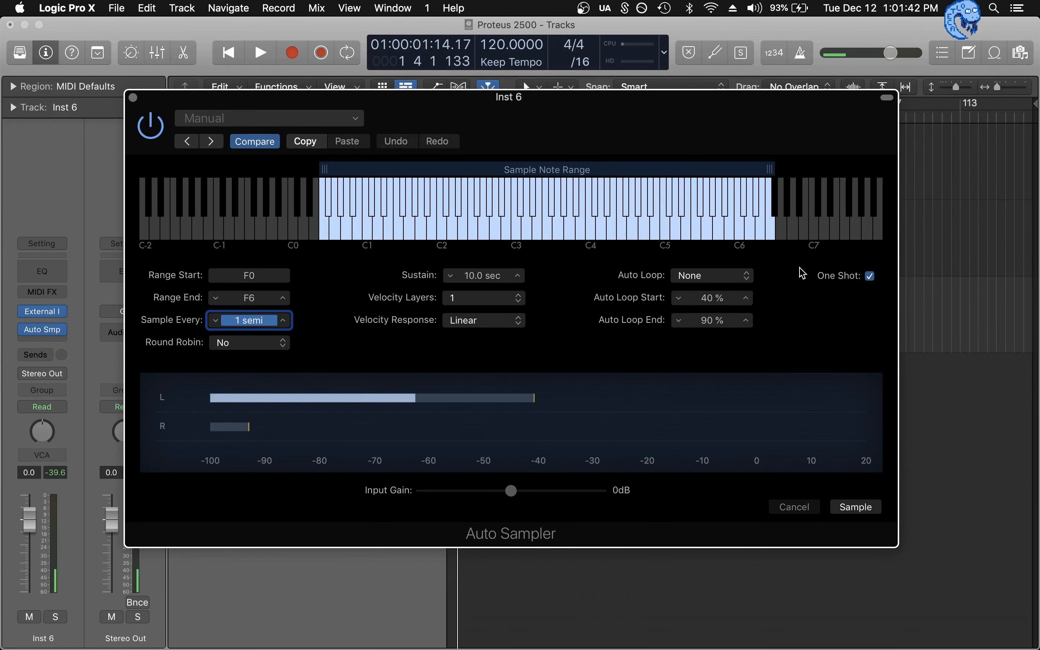
{"action": "left_click", "coordinate": [870, 276]}
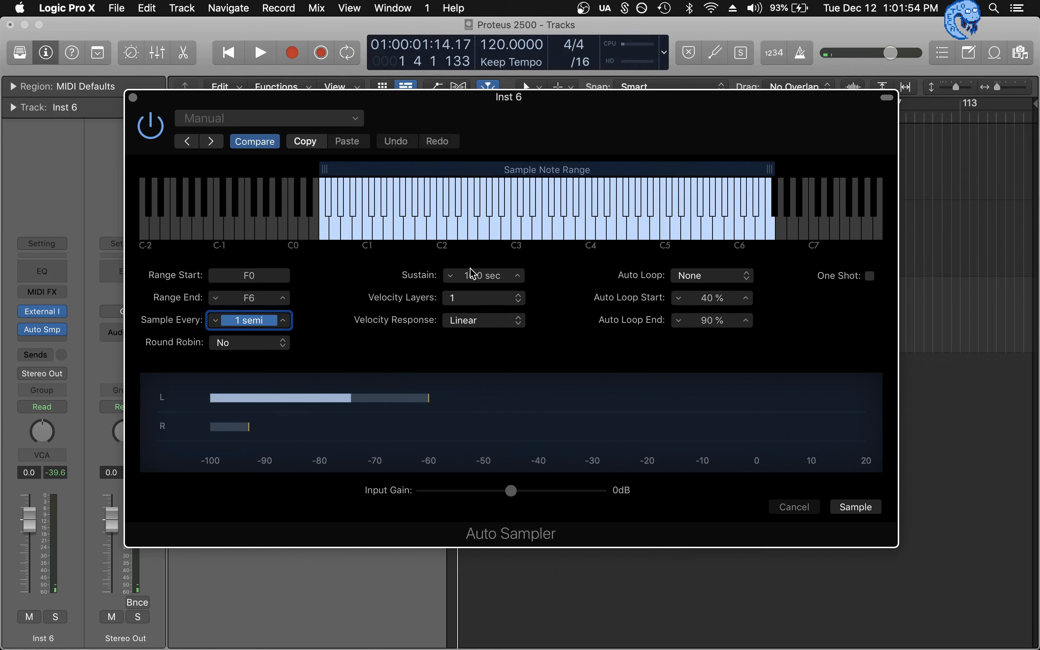
{"action": "left_click_drag", "start_coordinate": [484, 275], "coordinate": [483, 275]}
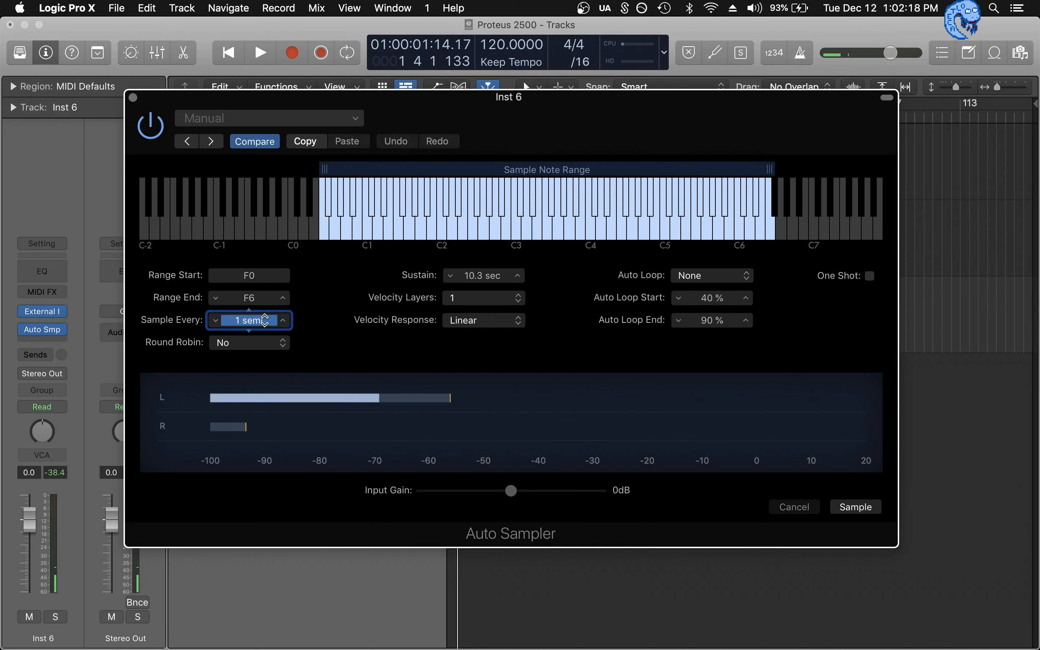
{"action": "left_click", "coordinate": [366, 286]}
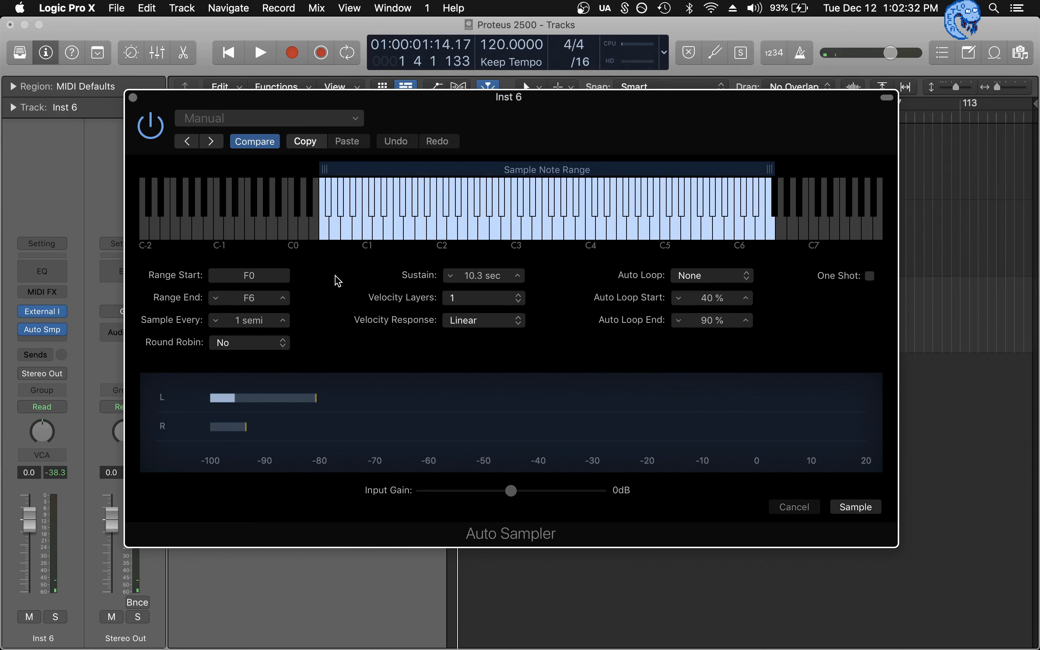
{"action": "left_click", "coordinate": [59, 473]}
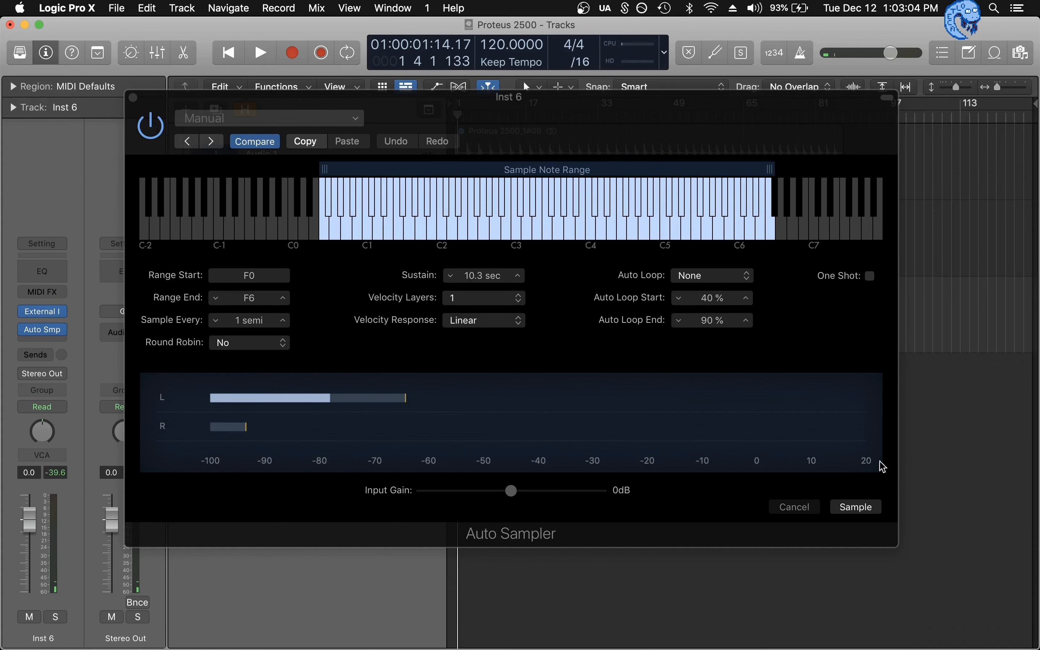
Open the sampling save dialog, browse the instruments in the EMU PROTEUS 2500 and PSR36 Patch Bay folders, and cancel without sampling.
{"action": "left_click", "coordinate": [858, 512]}
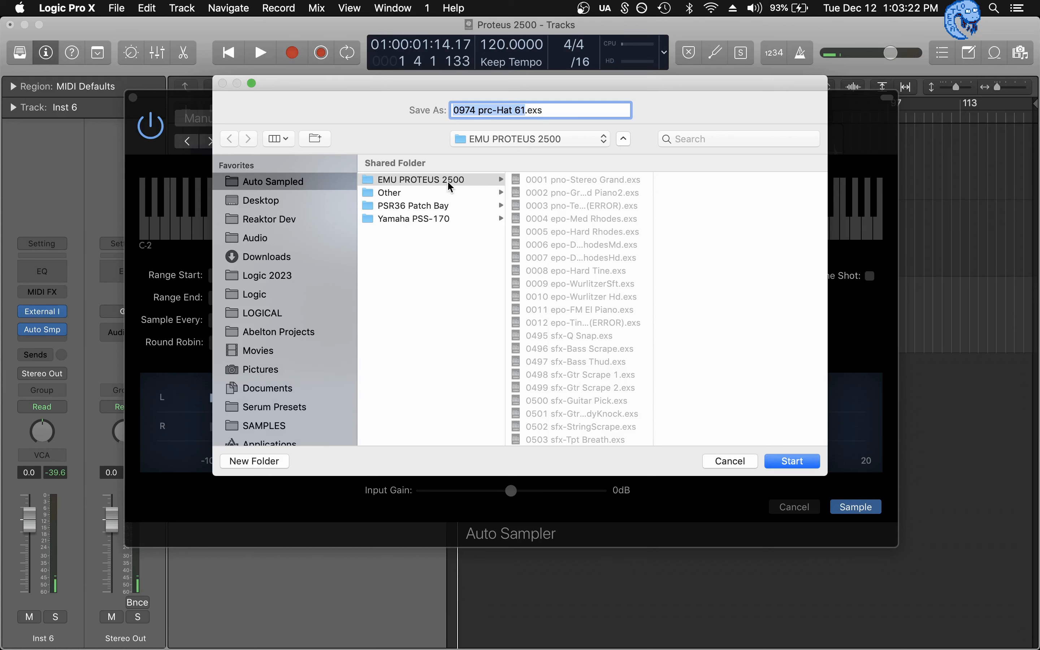
{"action": "scroll", "coordinate": [560, 186], "scroll_direction": "down", "scroll_amount": 5}
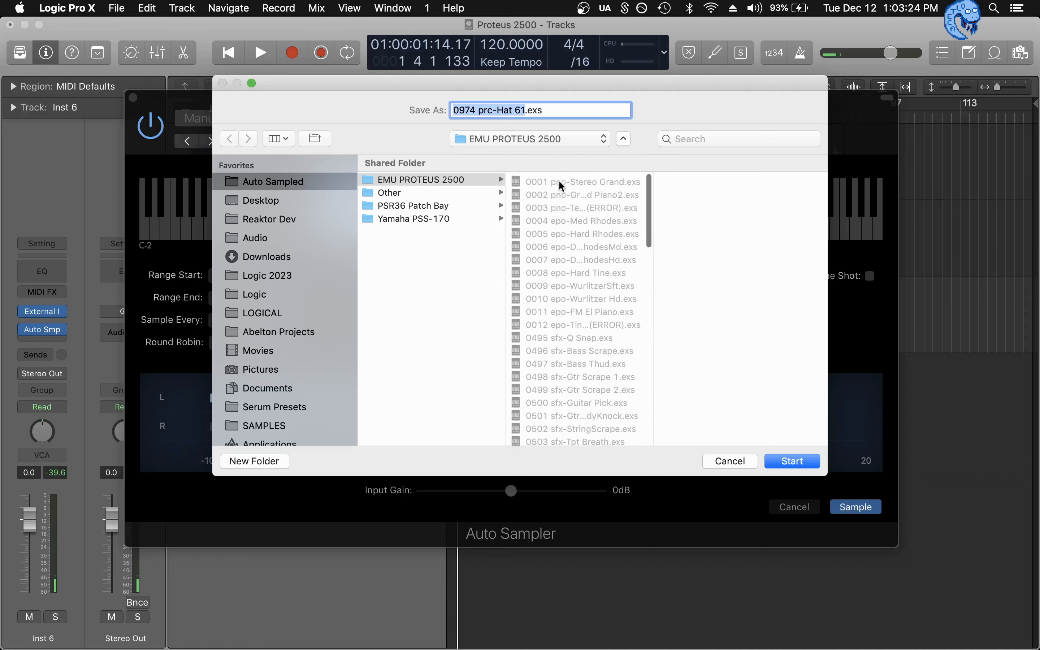
{"action": "left_click", "coordinate": [428, 207]}
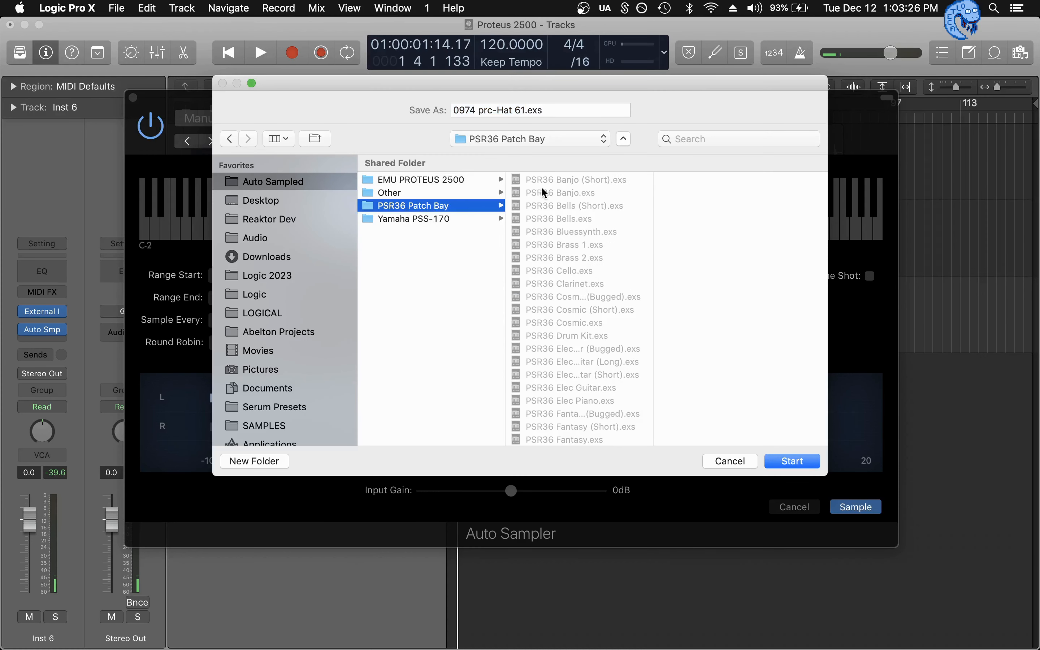
{"action": "scroll", "coordinate": [570, 200], "scroll_direction": "down", "scroll_amount": 5}
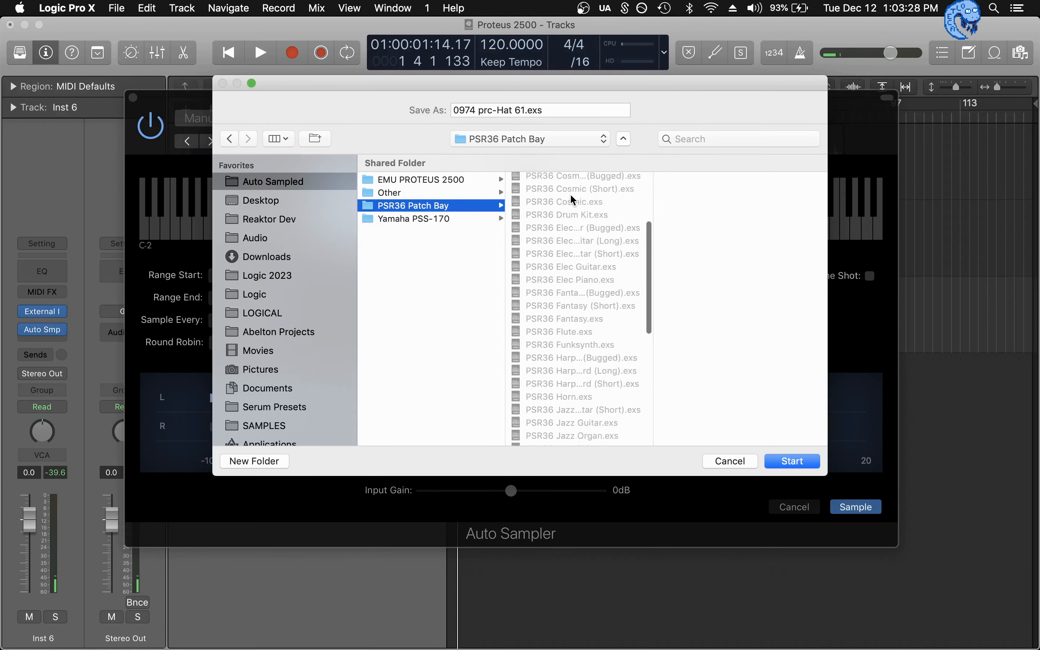
{"action": "scroll", "coordinate": [572, 199], "scroll_direction": "down", "scroll_amount": 3}
{"action": "scroll", "coordinate": [572, 199], "scroll_direction": "up", "scroll_amount": 6}
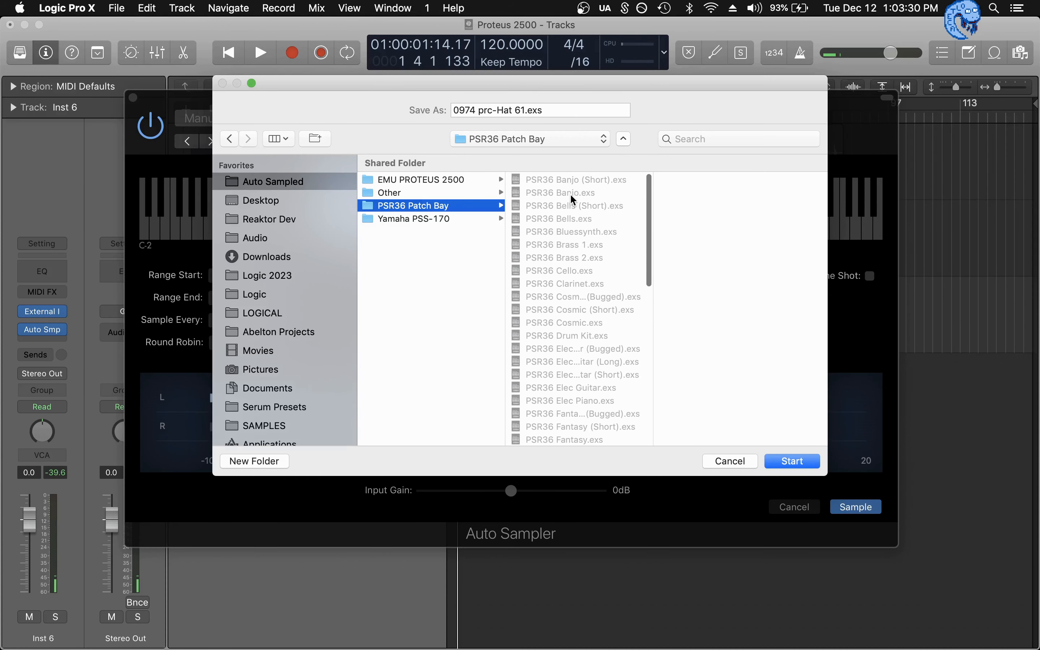
{"action": "left_click", "coordinate": [714, 468]}
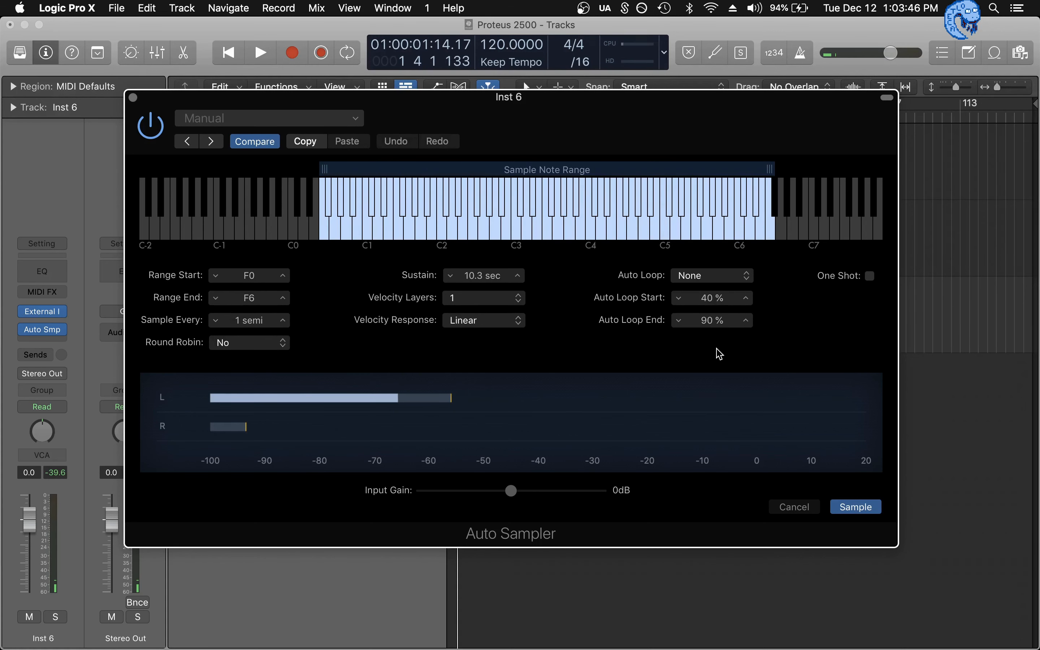
Set the Auto Sampler sustain to 5.0 sec and the Auto Loop algorithm to Penrose Machine.
{"action": "mouse_move", "coordinate": [508, 292]}
{"action": "left_click_drag", "start_coordinate": [480, 272], "coordinate": [481, 310]}
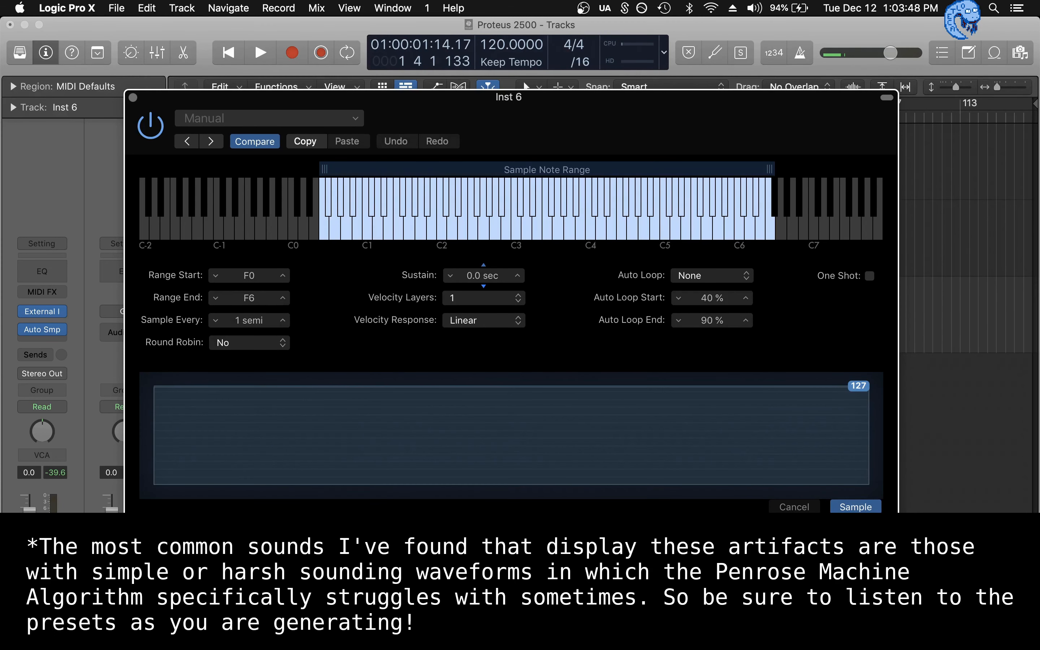
{"action": "double_click", "coordinate": [480, 271]}
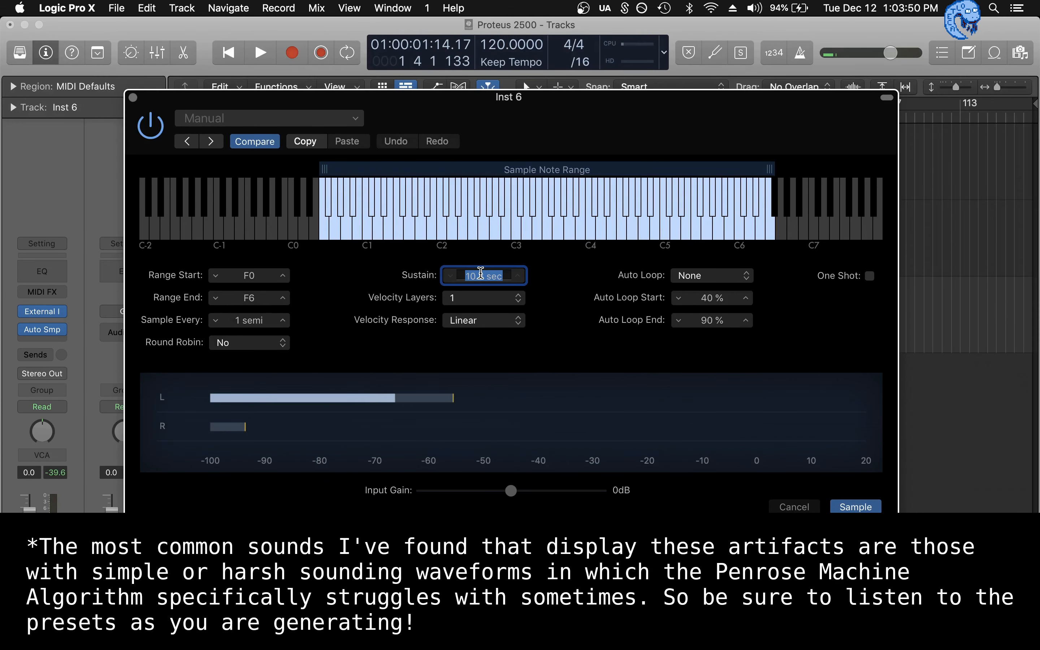
{"action": "type", "text": "5"}
{"action": "key", "text": "Return"}
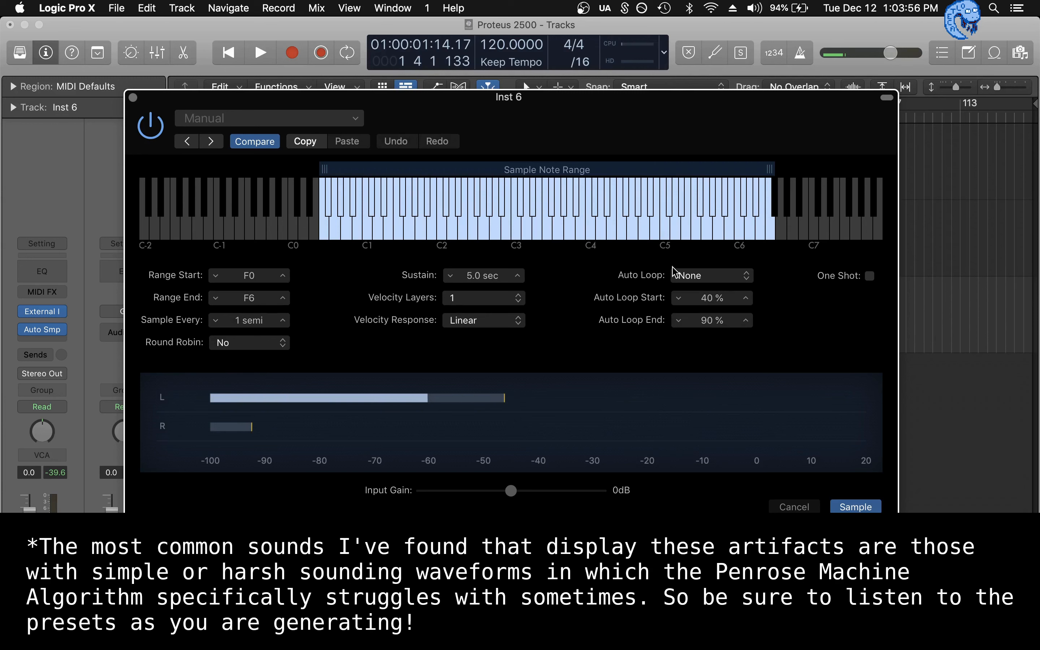
{"action": "left_click", "coordinate": [688, 275]}
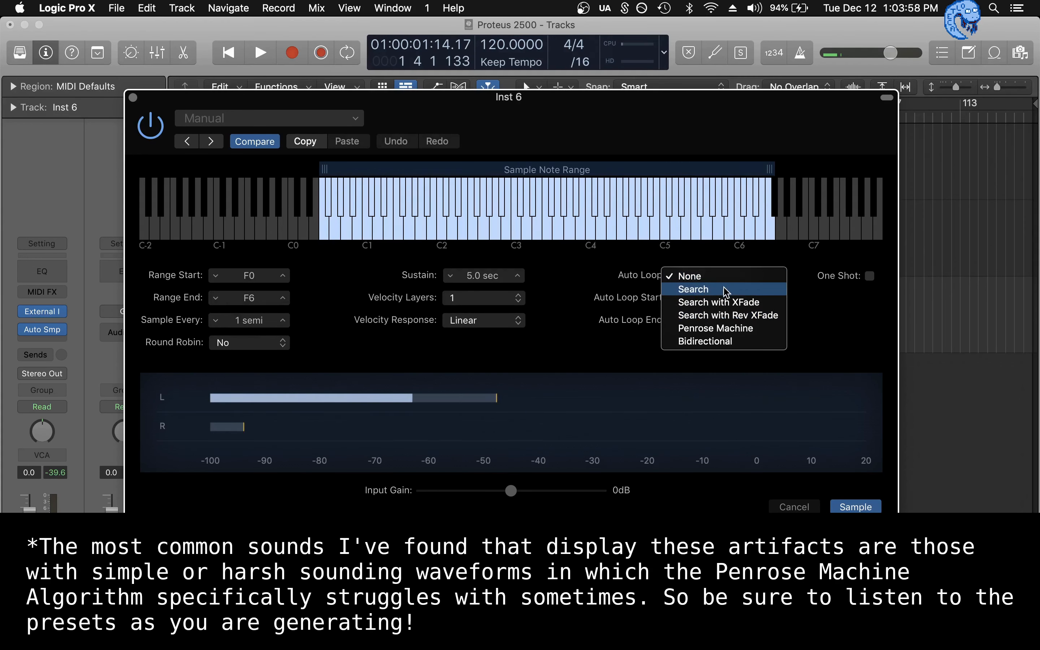
{"action": "left_click", "coordinate": [760, 330]}
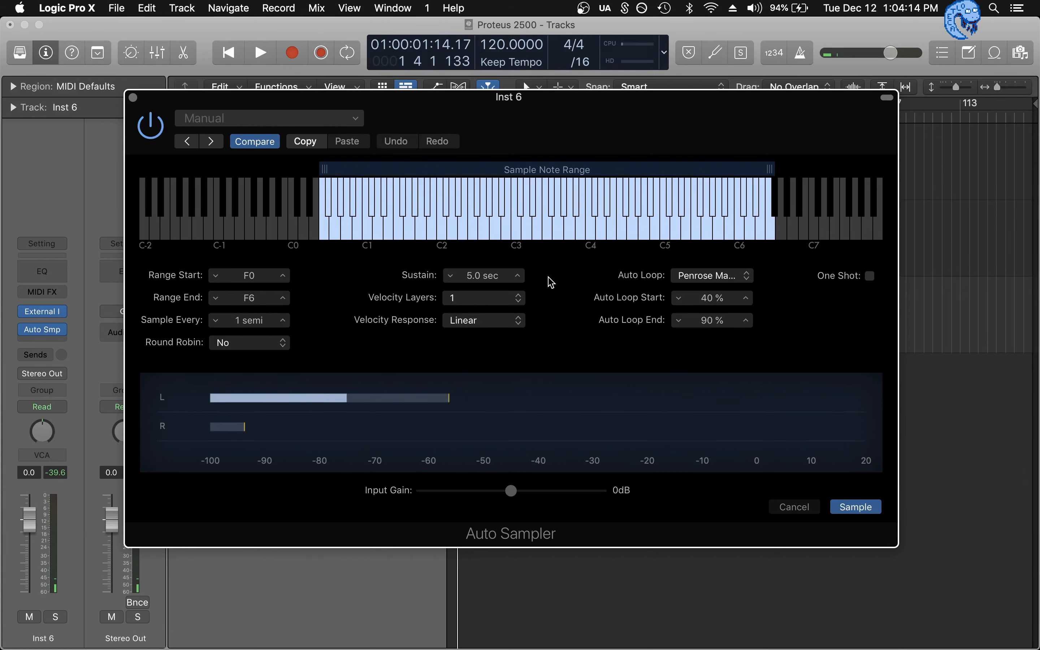
Open the Sampler on the 00 Piano 1 track and load PSR36 Fantasy (Bugged) from the Auto Sampled PSR36 Patch Bay presets.
{"action": "left_click_drag", "start_coordinate": [501, 137], "coordinate": [658, 121]}
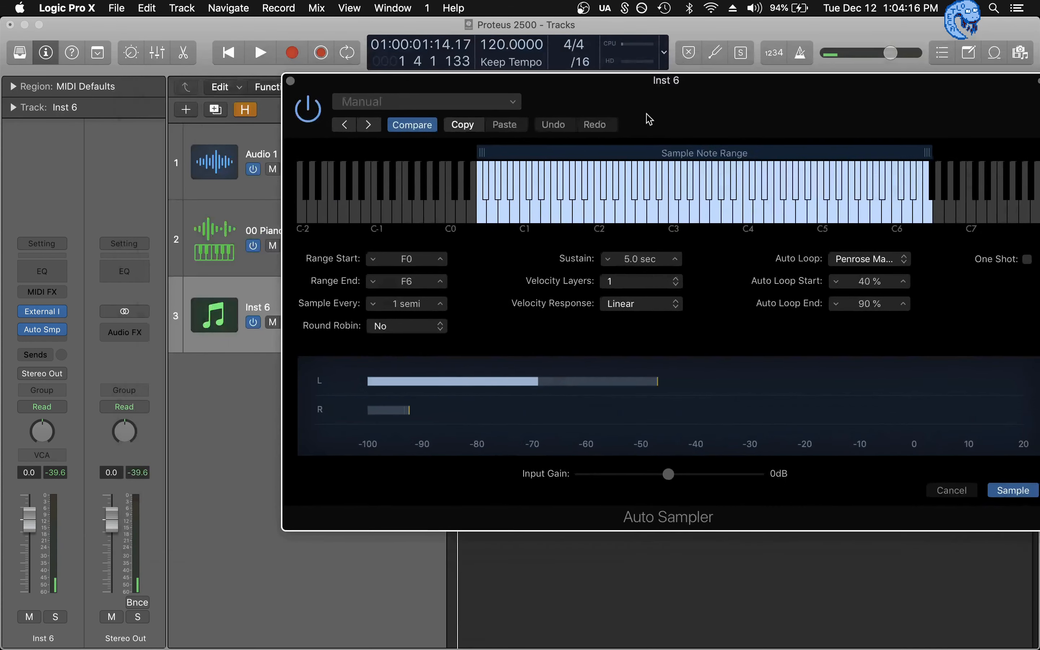
{"action": "left_click", "coordinate": [226, 221]}
{"action": "mouse_move", "coordinate": [43, 319]}
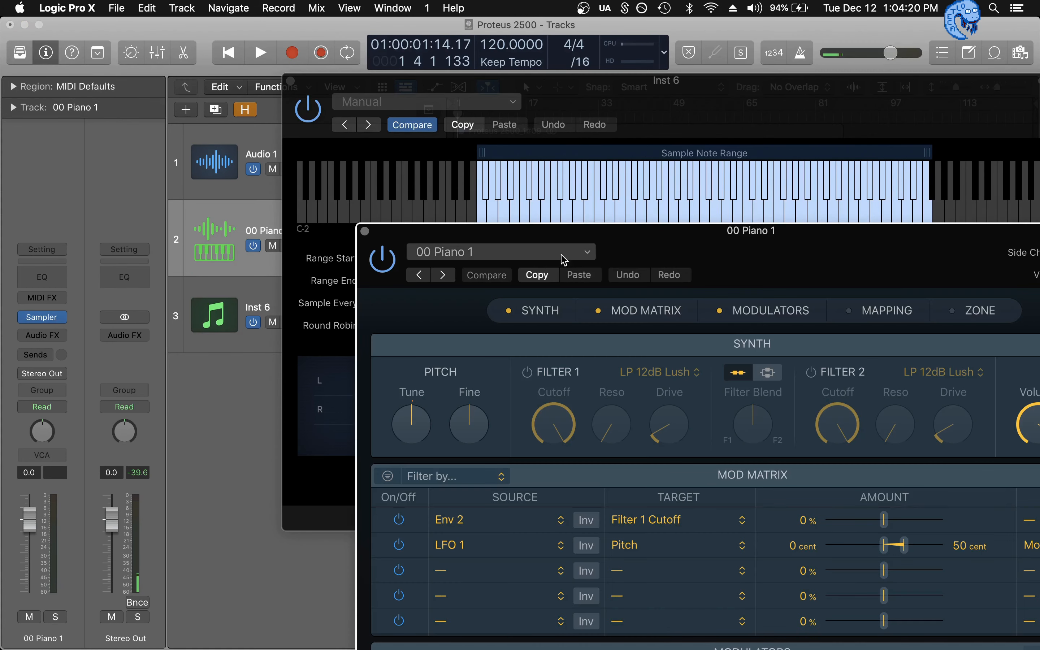
{"action": "left_click_drag", "start_coordinate": [517, 272], "coordinate": [275, 90]}
{"action": "left_click", "coordinate": [275, 82]}
{"action": "mouse_move", "coordinate": [258, 399]}
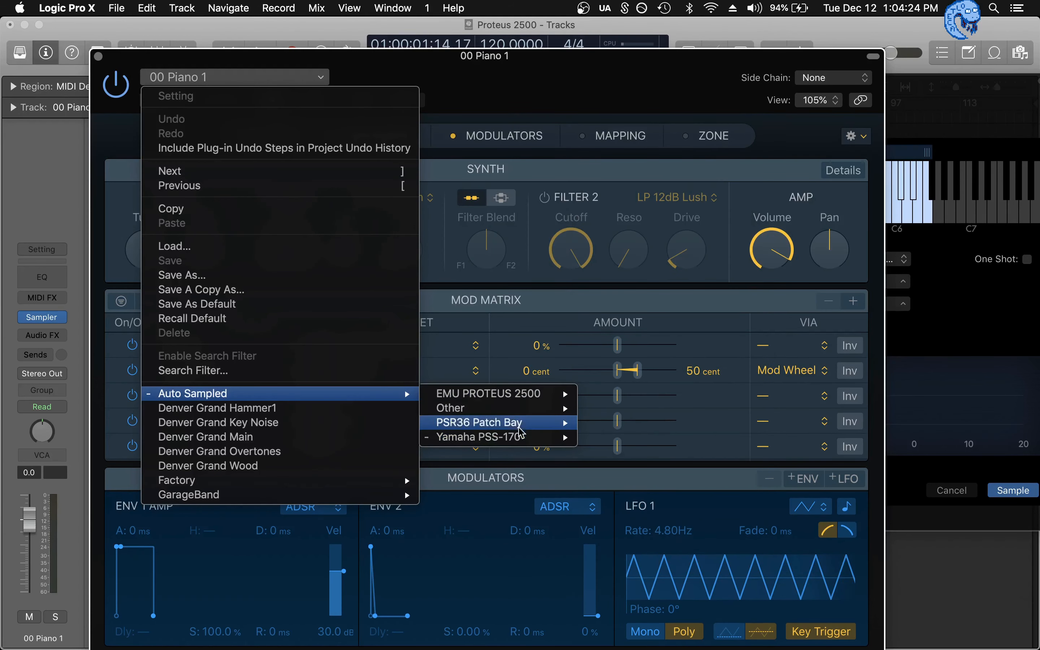
{"action": "mouse_move", "coordinate": [520, 425]}
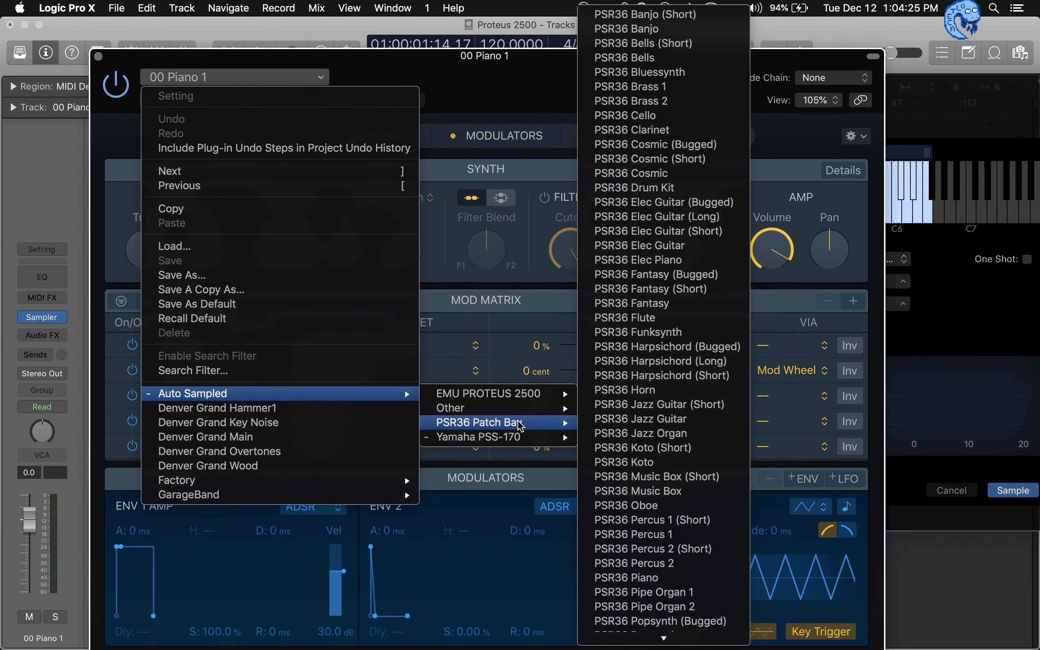
{"action": "left_click", "coordinate": [668, 275]}
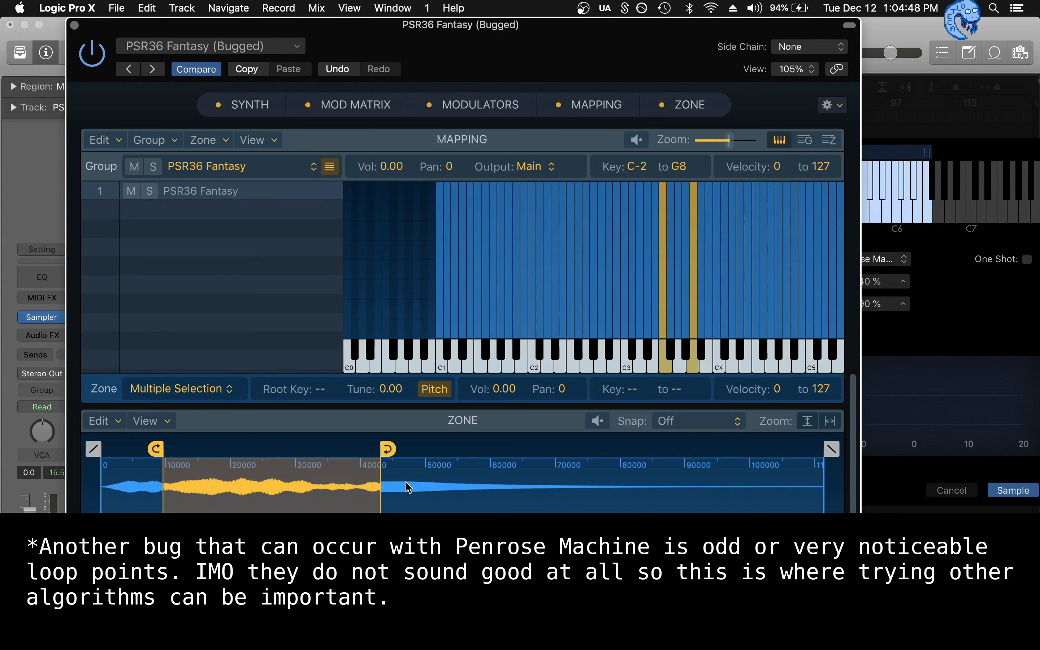
Load the PSR36 Popsynth (Bugged) preset from the Auto Sampled PSR36 Patch Bay collection into the Sampler.
{"action": "left_click", "coordinate": [201, 49]}
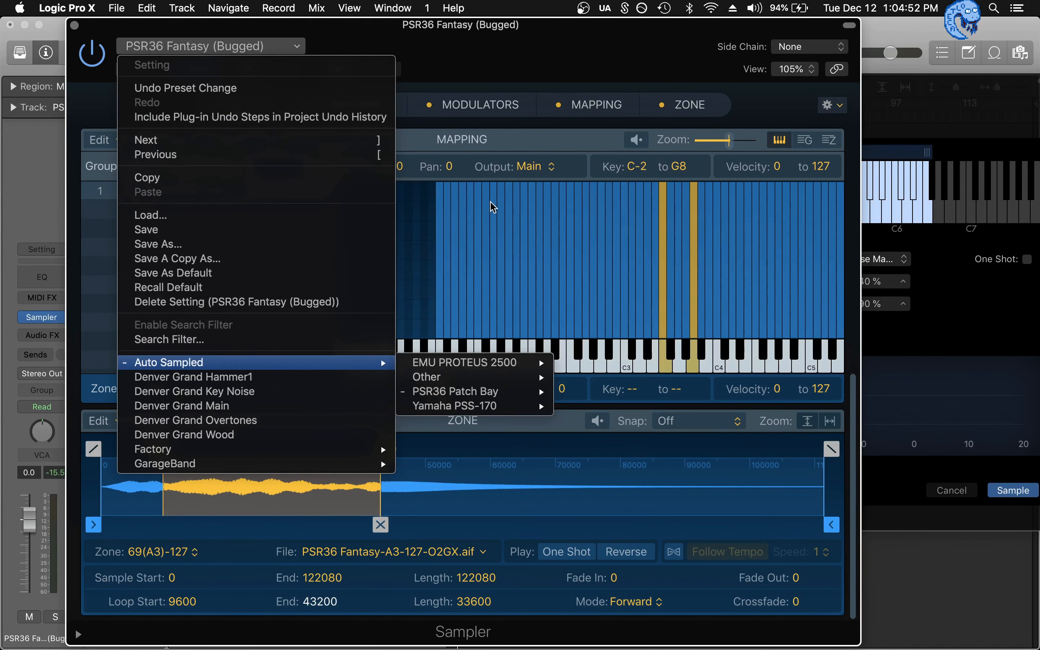
{"action": "mouse_move", "coordinate": [355, 366]}
{"action": "mouse_move", "coordinate": [455, 392]}
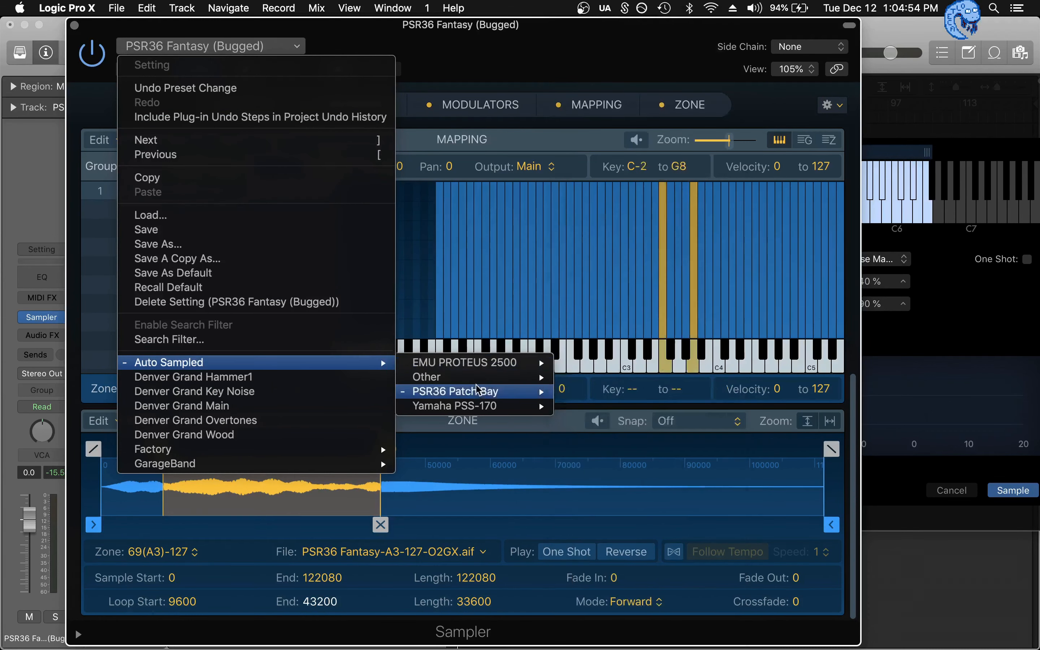
{"action": "left_click", "coordinate": [636, 621]}
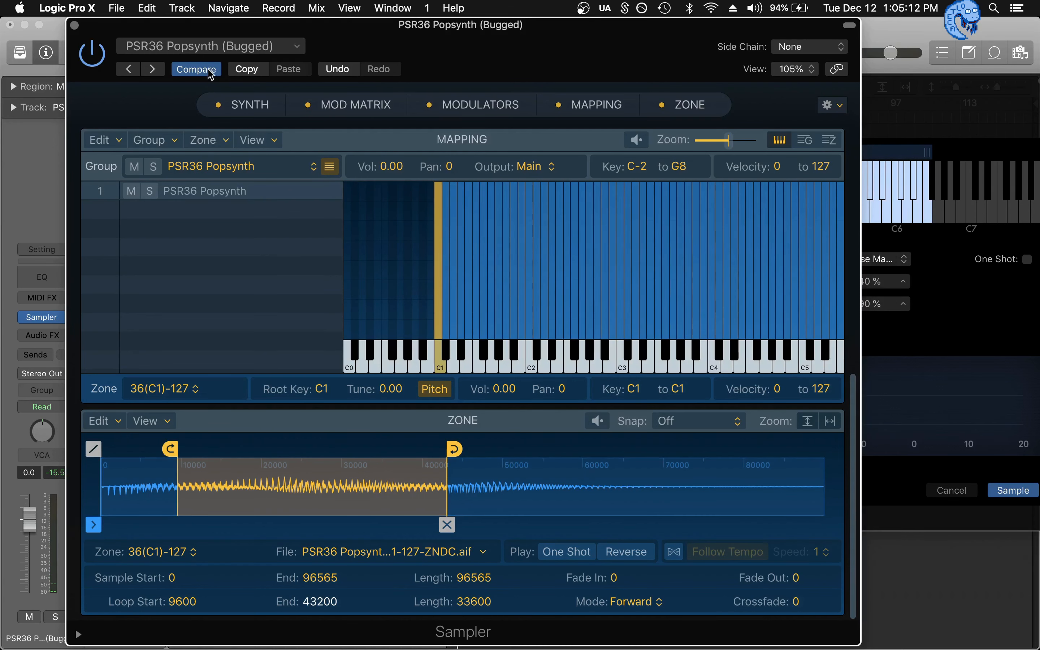
Switch to the PSR36 Popsynth preset to compare its loop, and return to PSR36 Popsynth (Bugged).
{"action": "left_click", "coordinate": [206, 46]}
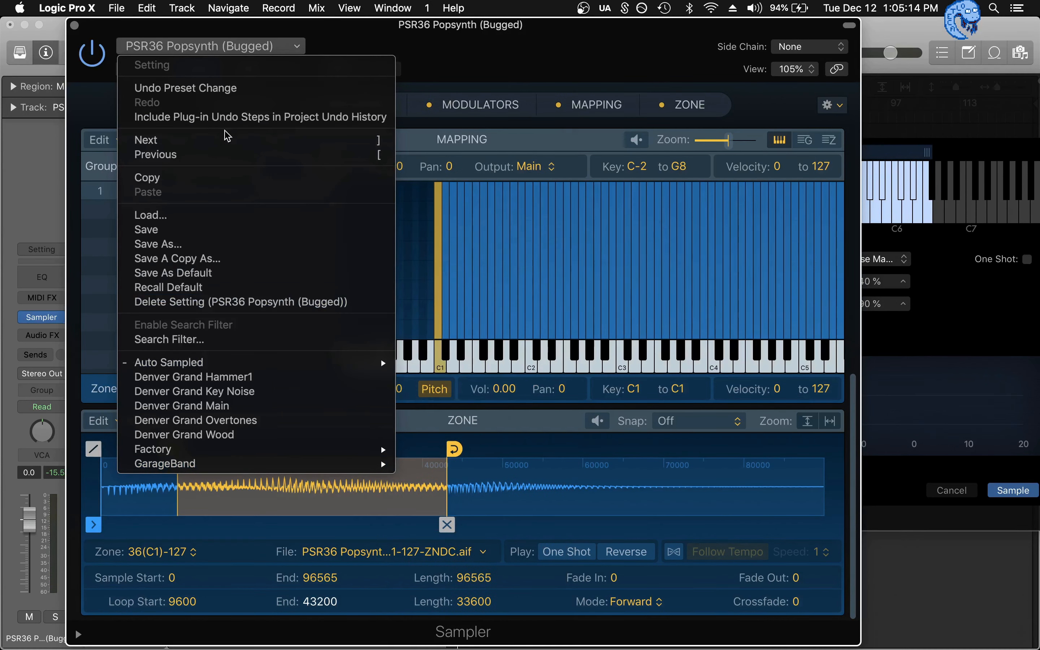
{"action": "left_click", "coordinate": [411, 50]}
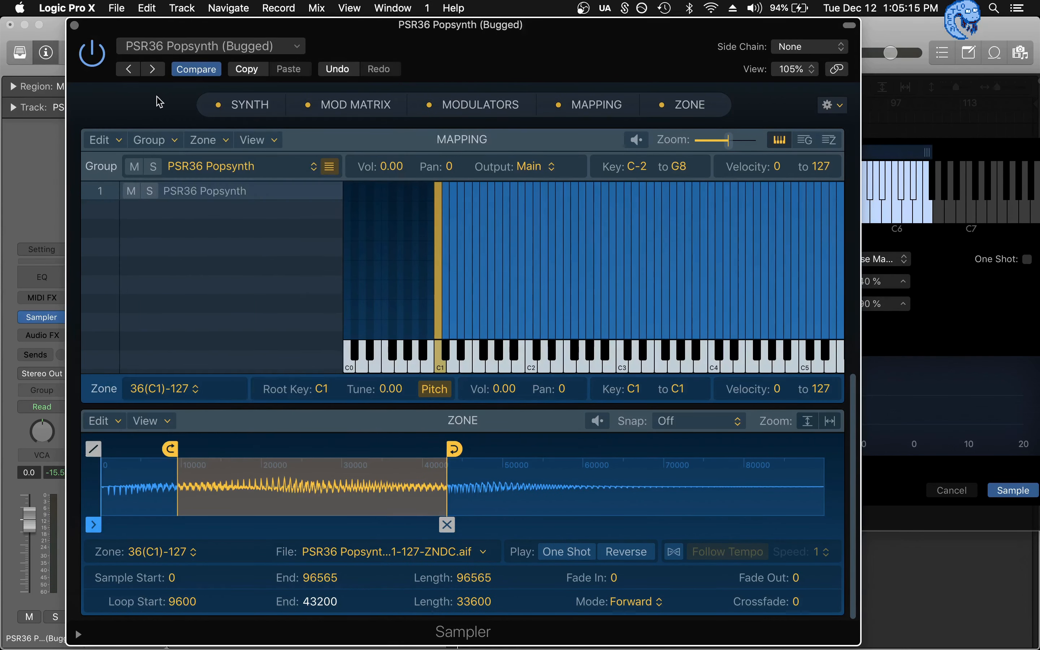
{"action": "left_click", "coordinate": [154, 70]}
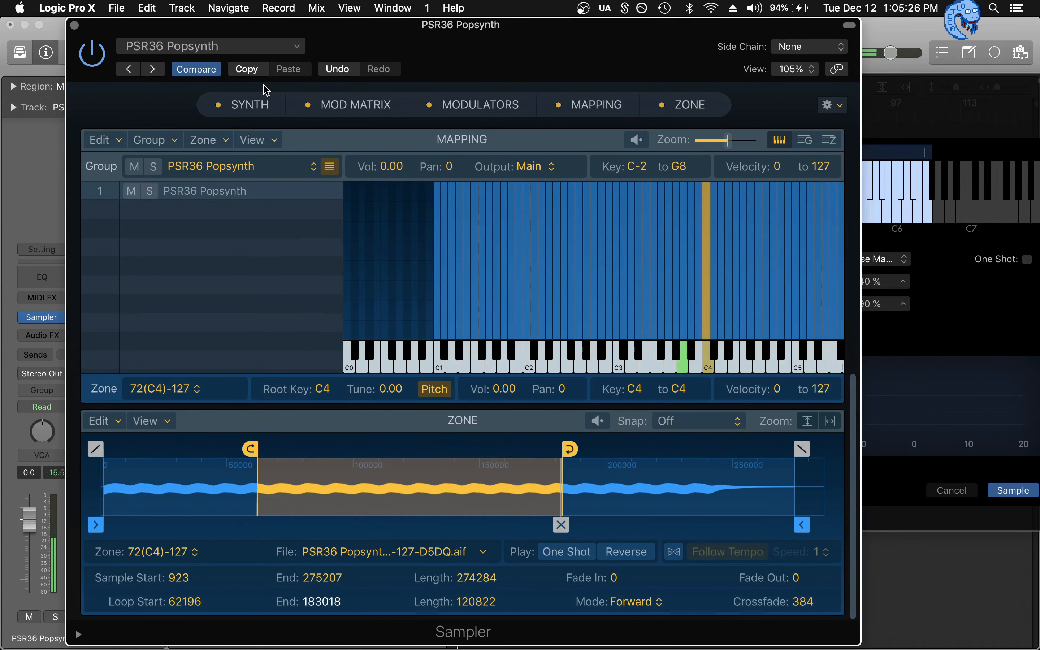
{"action": "left_click", "coordinate": [129, 70]}
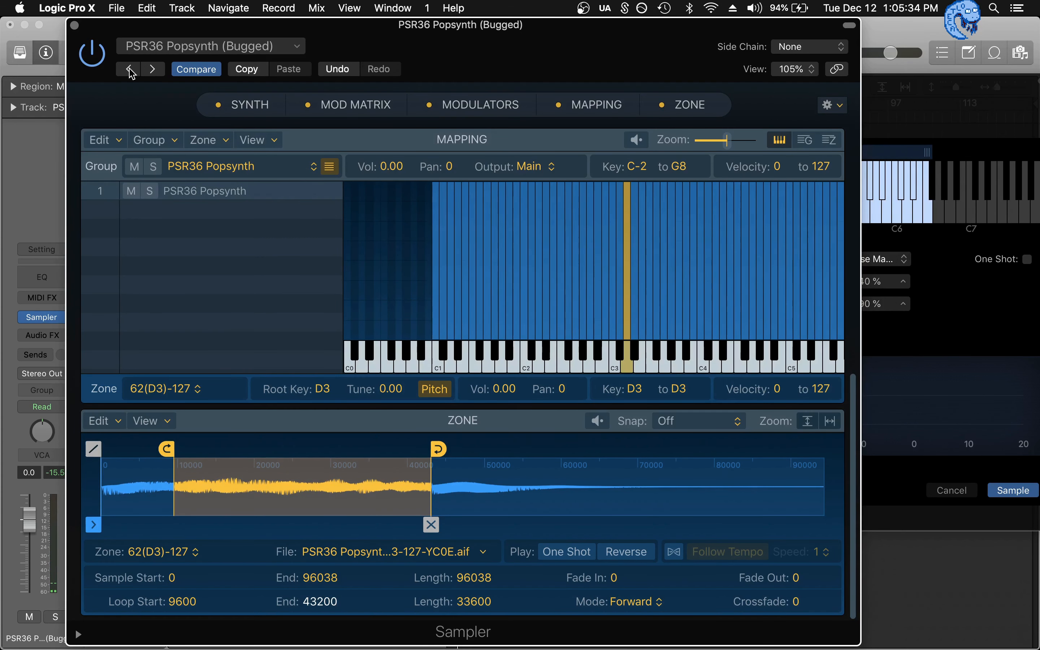
Close the Sampler and examine the Auto Loop algorithms offered in Auto Sampler, keeping Penrose Machine selected.
{"action": "left_click", "coordinate": [74, 25]}
{"action": "left_click_drag", "start_coordinate": [828, 100], "coordinate": [746, 63]}
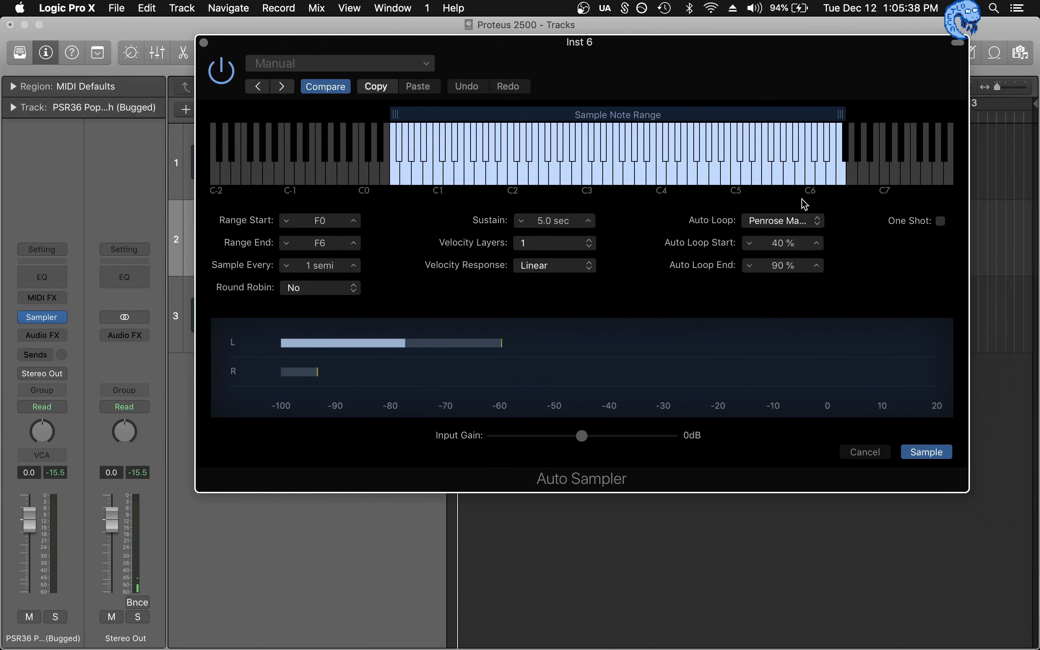
{"action": "left_click", "coordinate": [793, 223]}
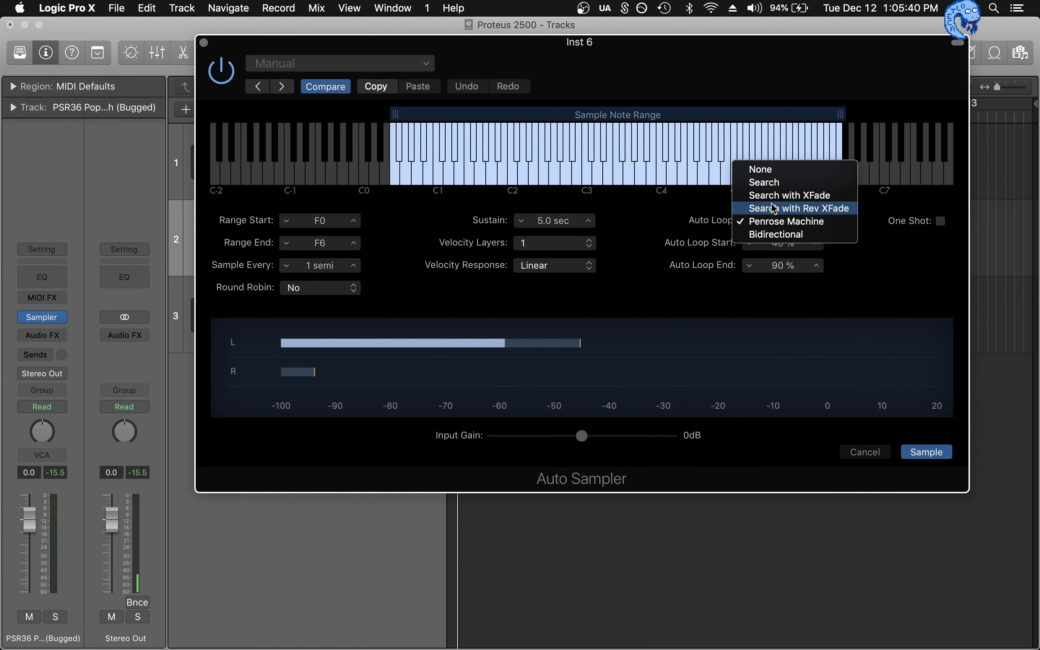
{"action": "left_click", "coordinate": [539, 211]}
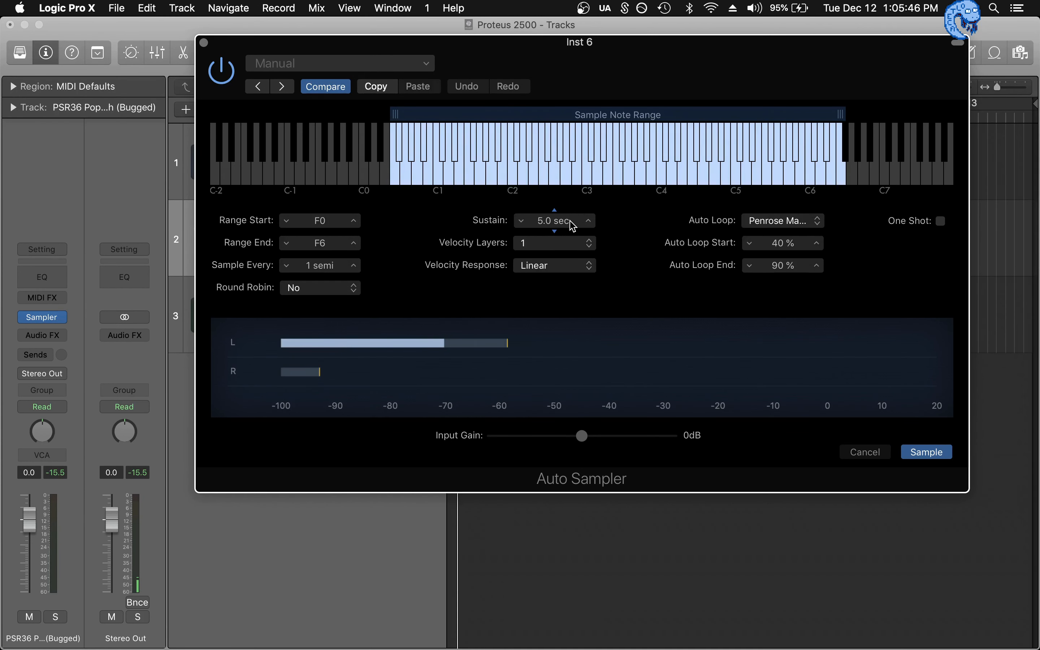
{"action": "left_click", "coordinate": [750, 221]}
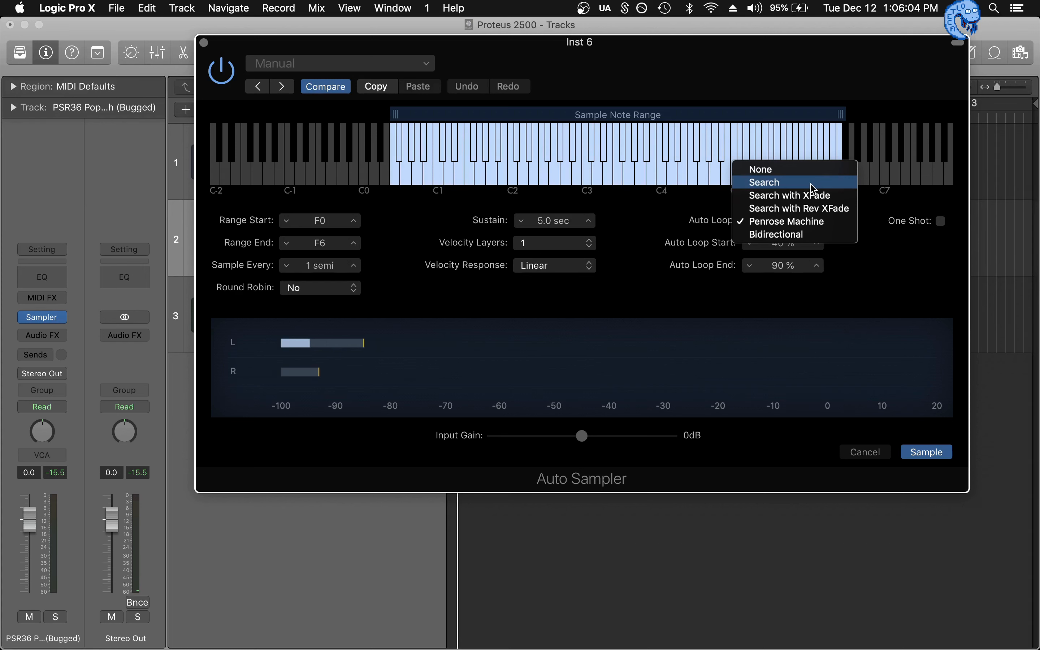
{"action": "left_click", "coordinate": [618, 228]}
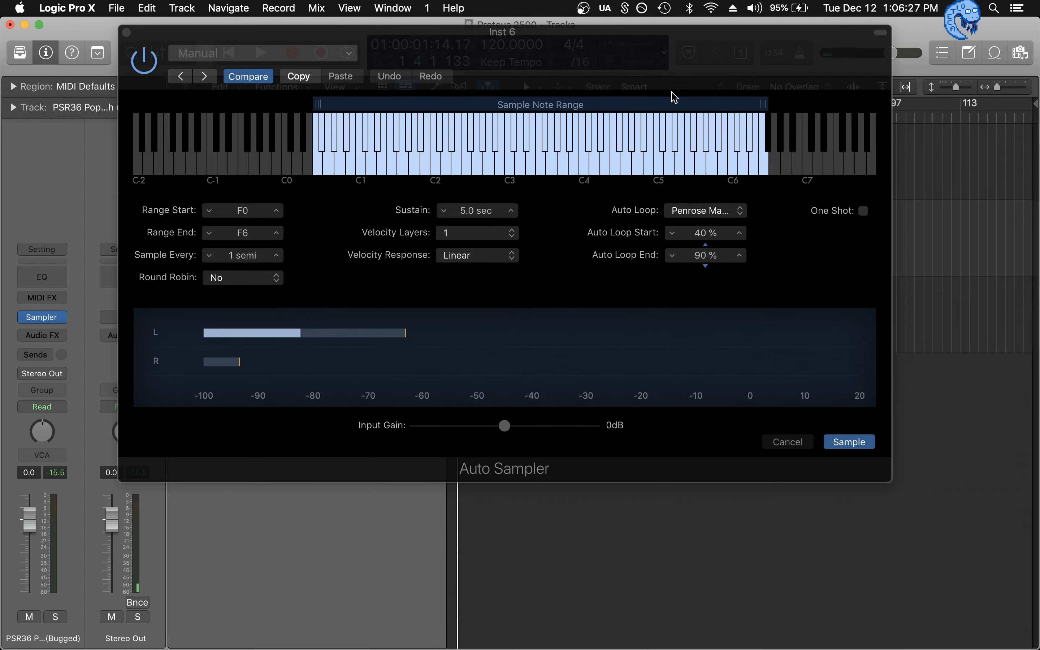
{"action": "left_click_drag", "start_coordinate": [592, 51], "coordinate": [680, 59]}
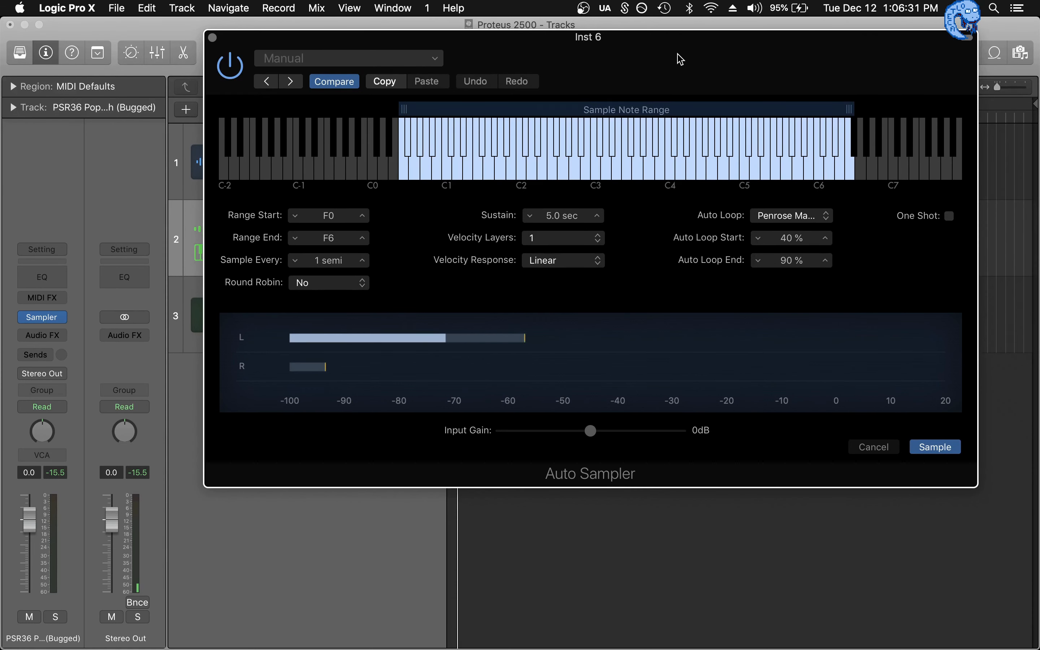